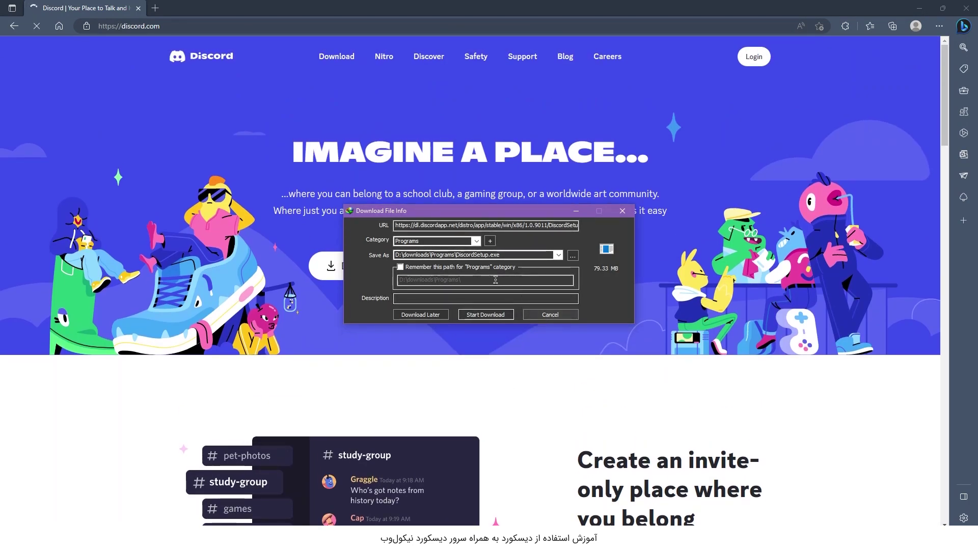
- Cancel the DiscordSetup.exe download and look through the Discord homepage
left_click(550, 315)
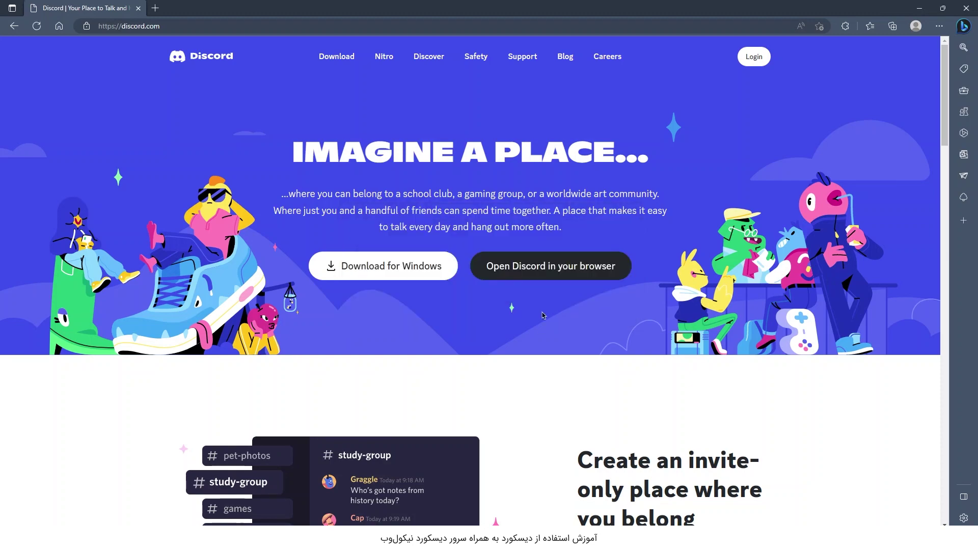
scroll(381, 267, "down", 10)
scroll(382, 201, "down", 5)
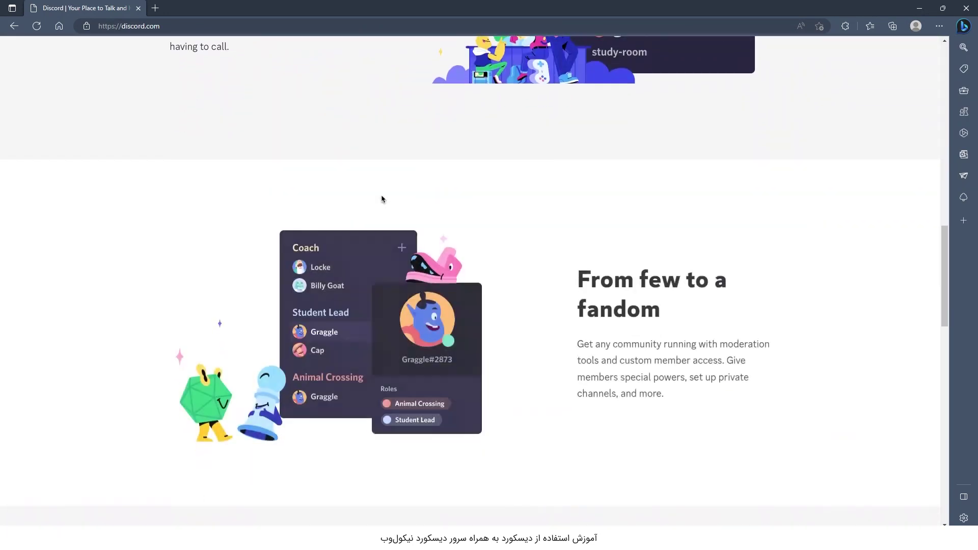
scroll(383, 204, "up", 13)
scroll(386, 211, "up", 4)
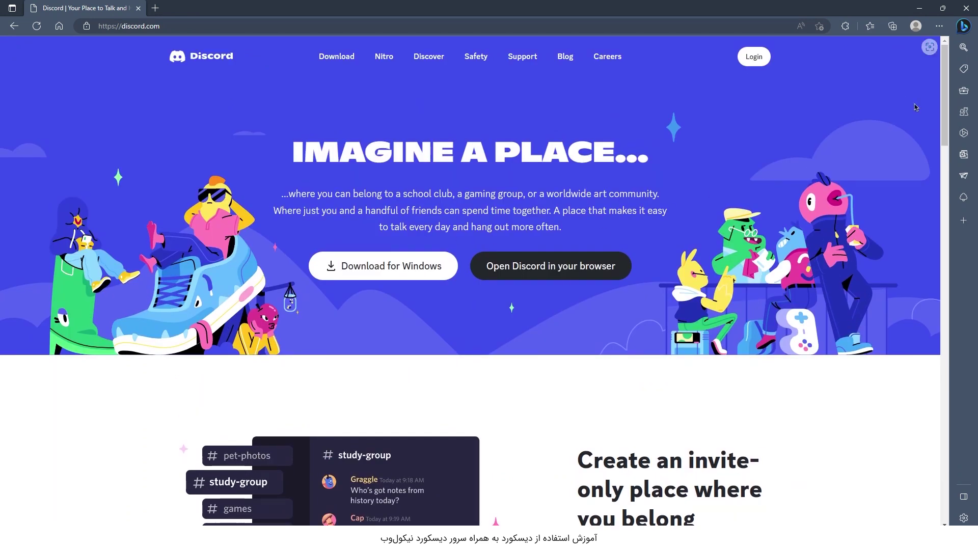
- Switch to the Discord desktop app, closing the browser window that shows the Discord homepage
left_click_drag(642, 6, 752, 69)
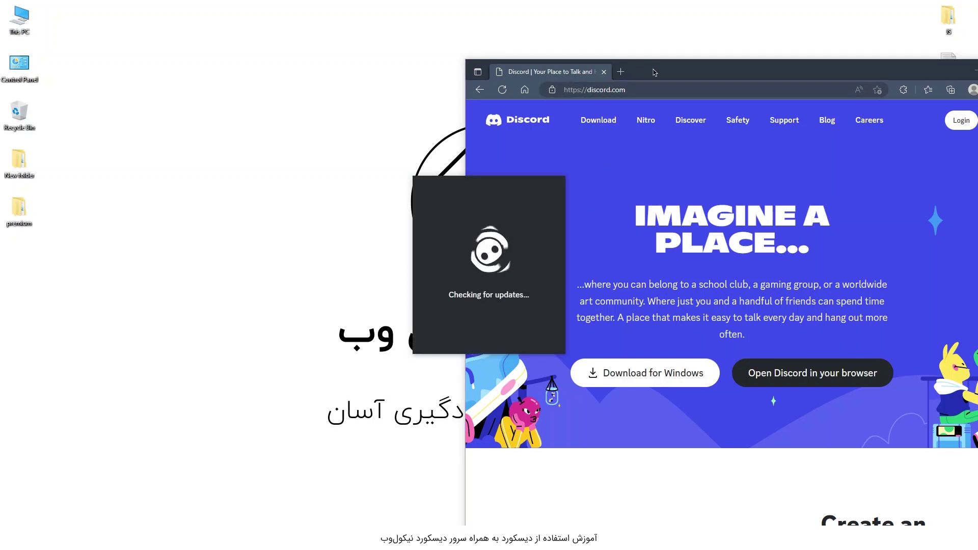
left_click_drag(655, 73, 371, 317)
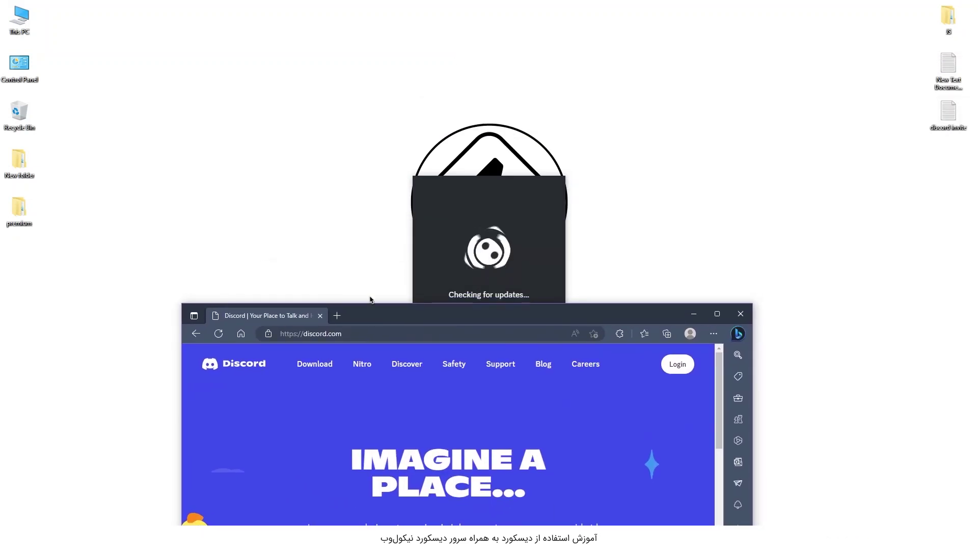
left_click_drag(486, 193, 383, 128)
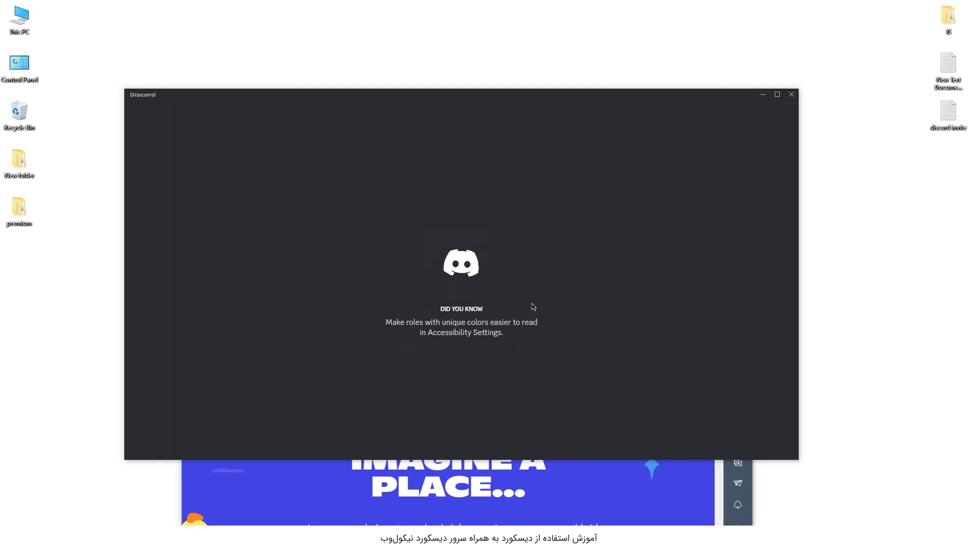
left_click(653, 488)
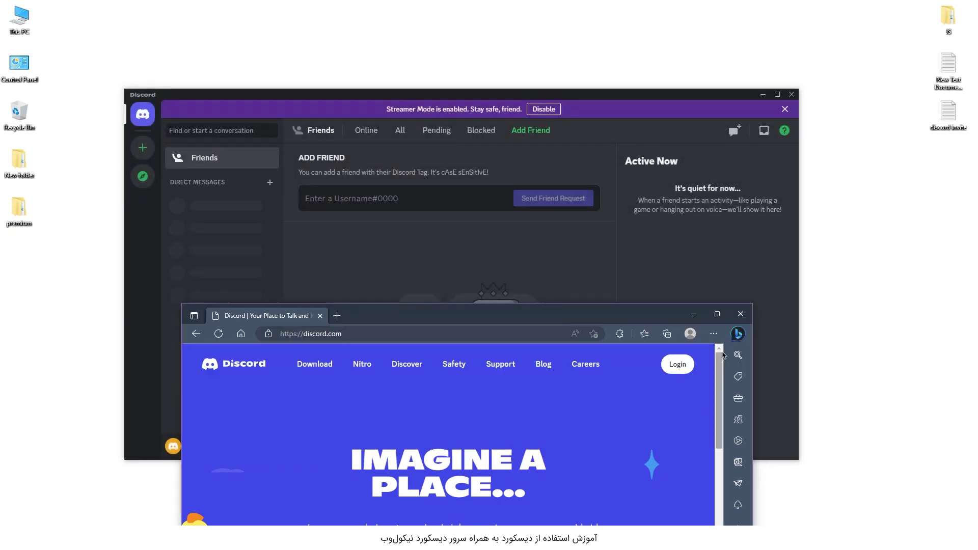
left_click(739, 317)
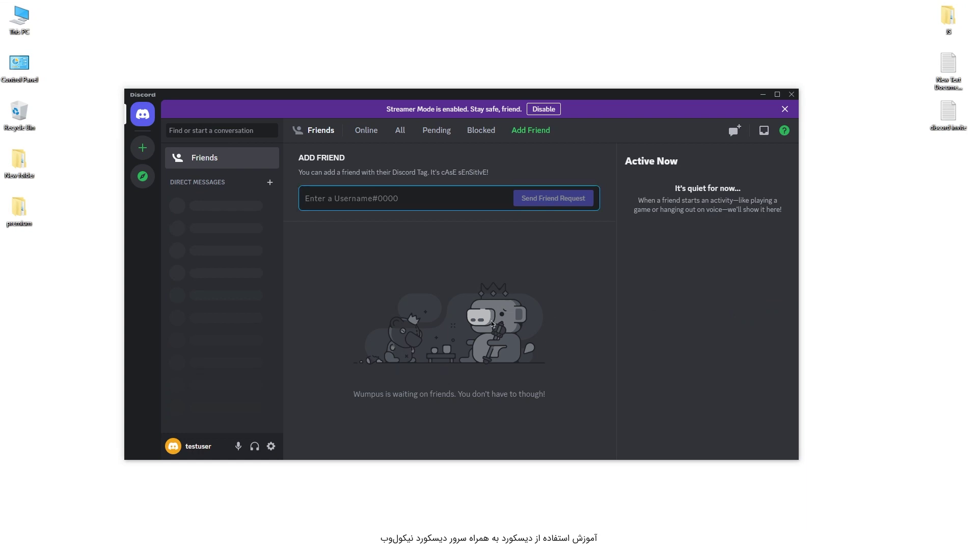
left_click_drag(244, 98, 215, 61)
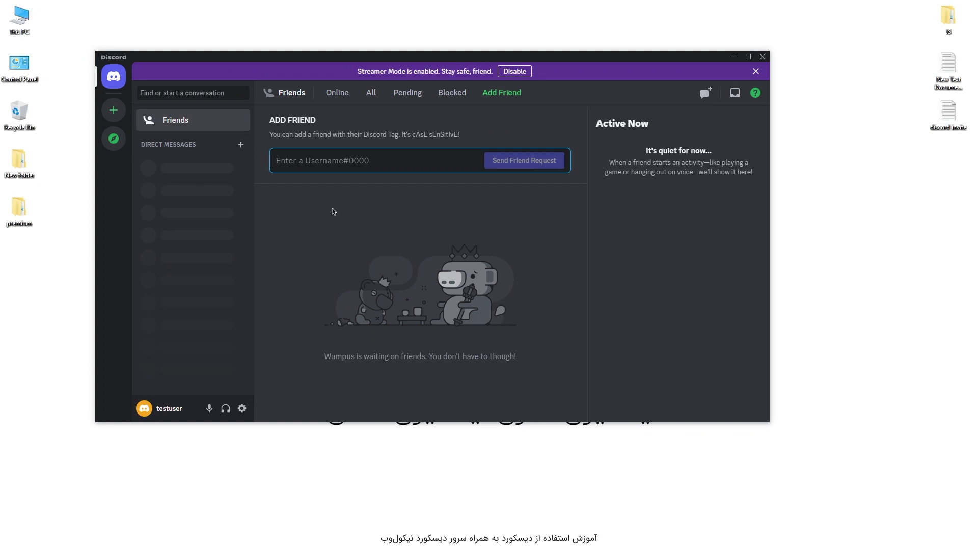
- Copy the account's own username tag from its profile card, then close the card
left_click(170, 417)
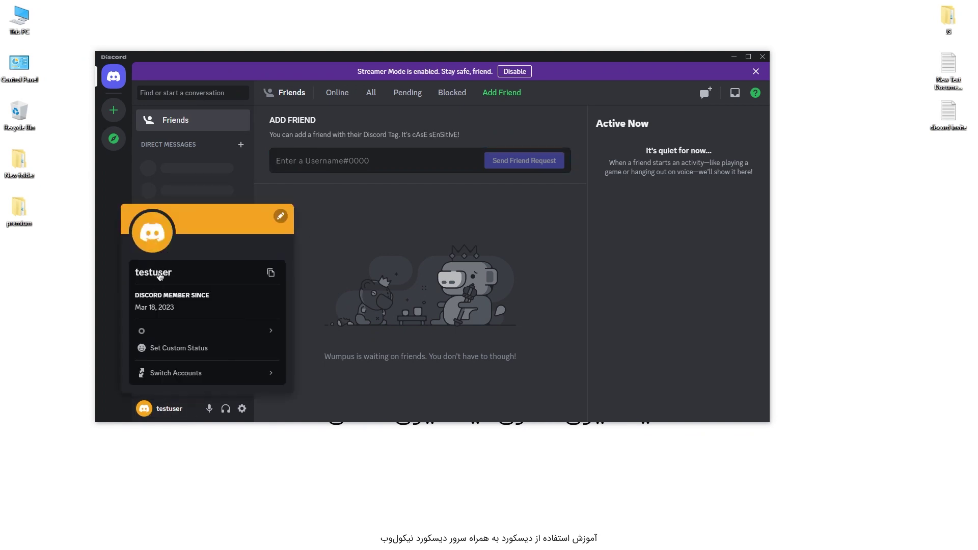
left_click(165, 275)
left_click(161, 414)
left_click(161, 414)
left_click(272, 275)
left_click(314, 201)
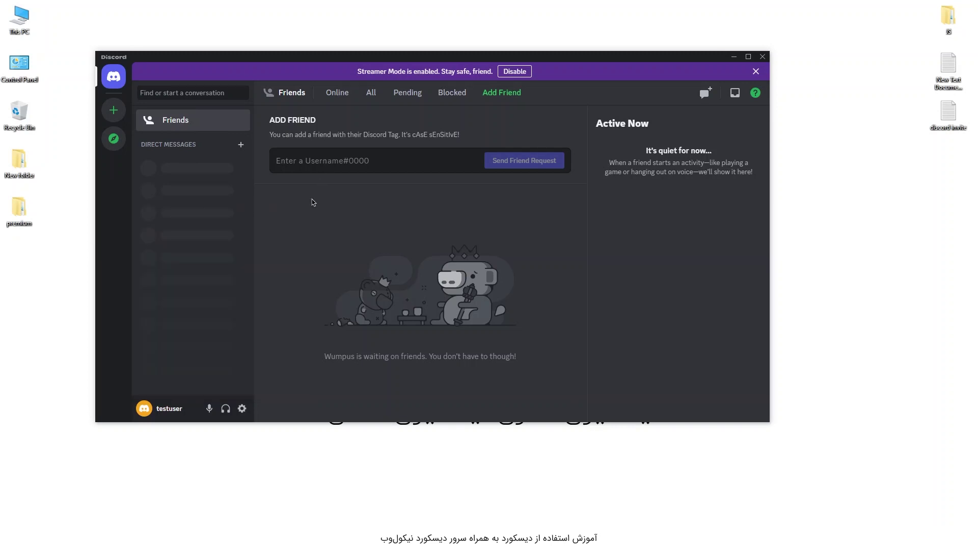
- Paste the copied username tag into the Add Friend field and clear the field without sending a request
left_click(344, 161)
key("ctrl+v")
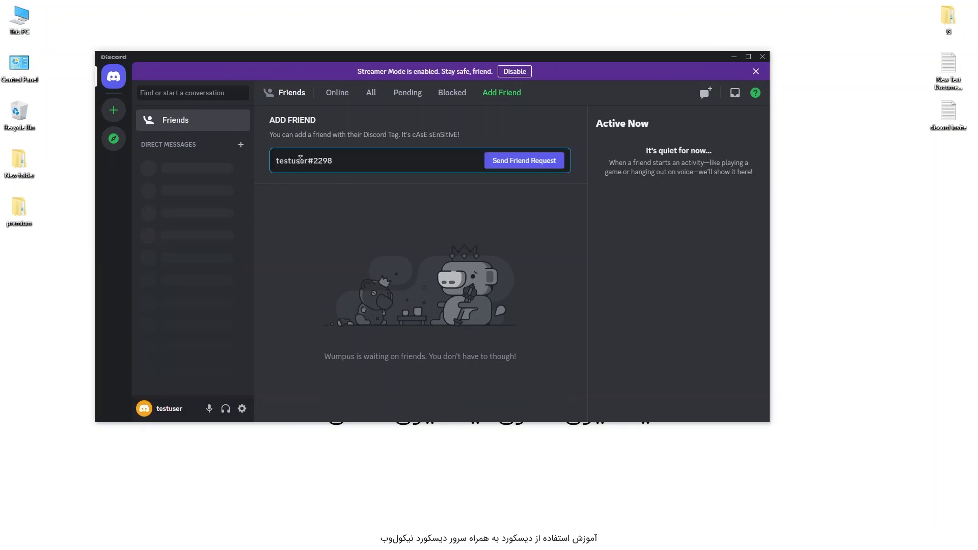
mouse_move(318, 161)
left_mouse_down()
mouse_move(334, 161)
mouse_move(303, 164)
left_mouse_up()
key("ctrl+a")
key("BackSpace")
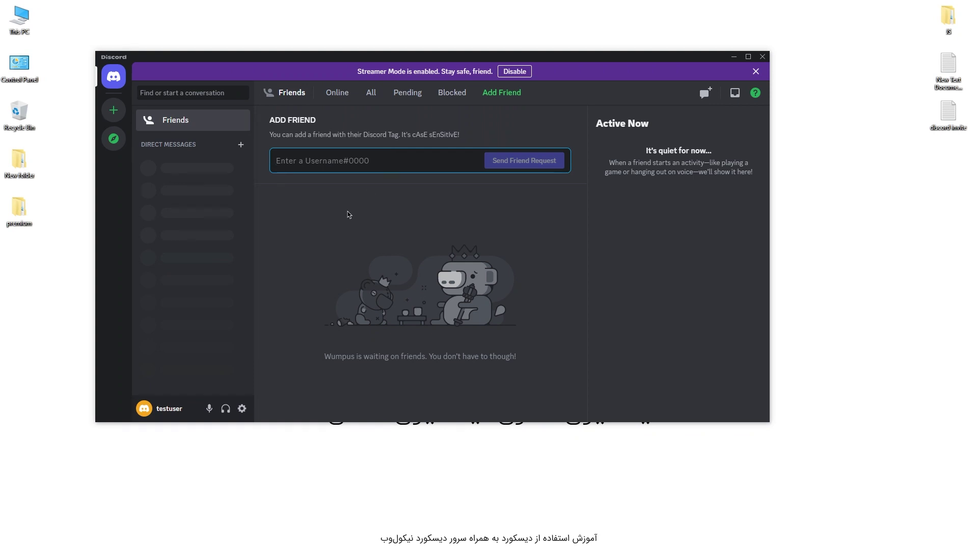
- View the Blocked, Pending, All and Online friends lists one after another
left_click(458, 94)
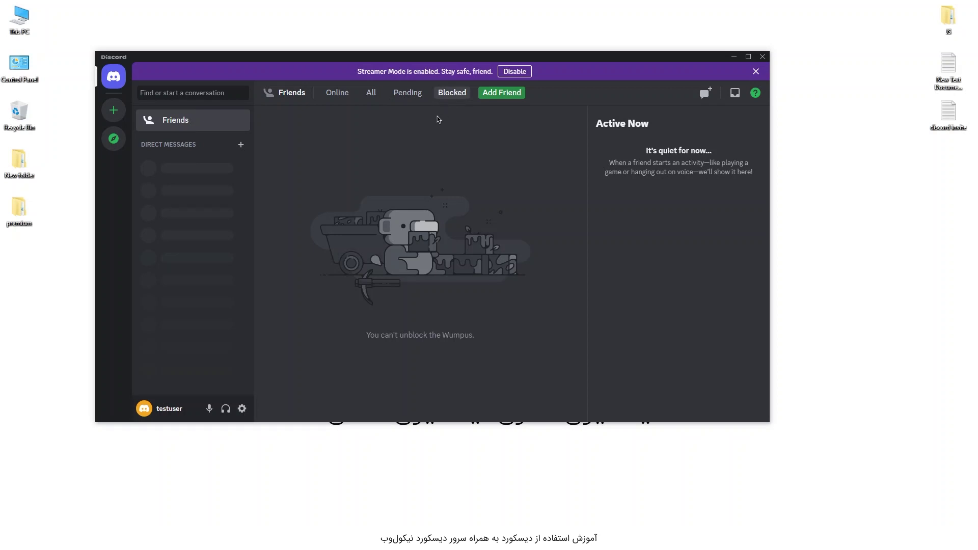
left_click(409, 93)
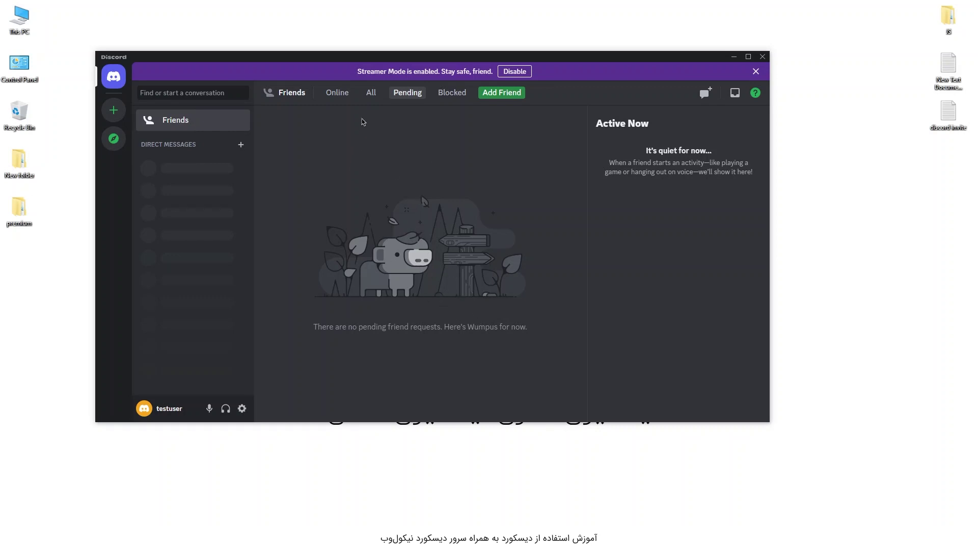
left_click(368, 96)
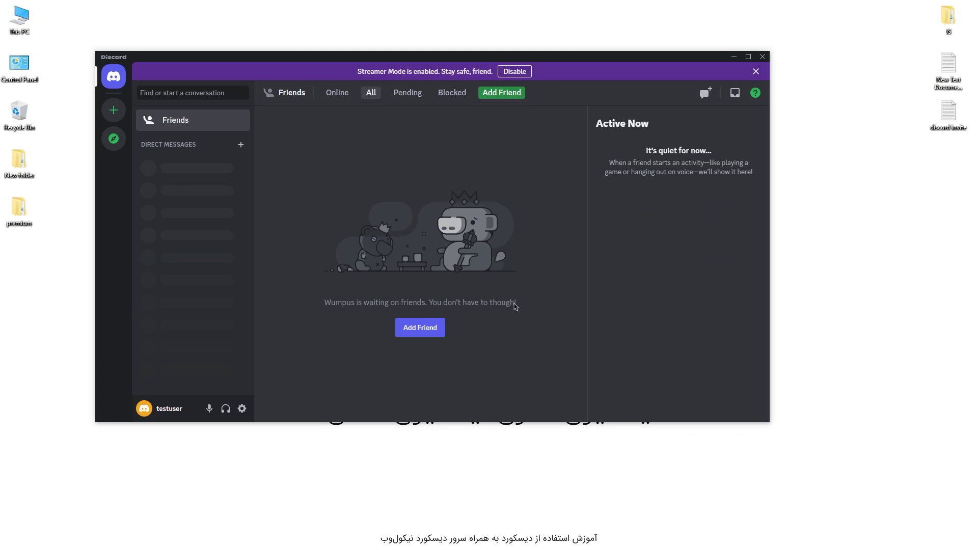
left_click(333, 94)
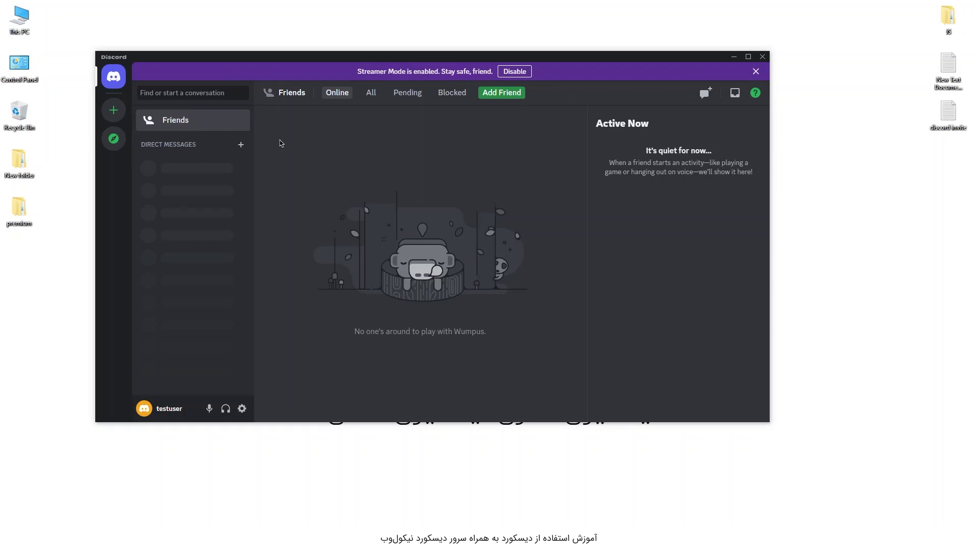
- Open the "discord invite" text file from the desktop and copy the server invite link in it
left_click_drag(272, 57, 309, 80)
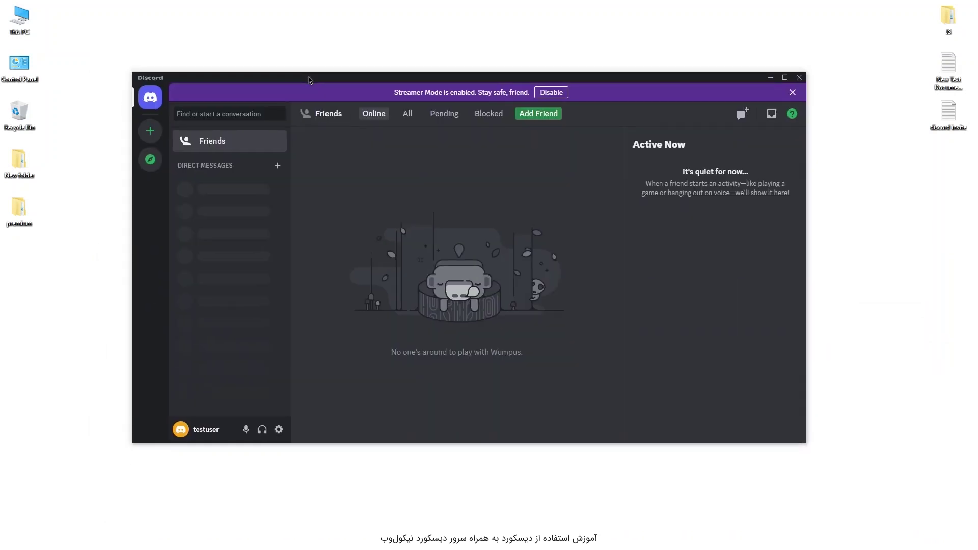
double_click(949, 113)
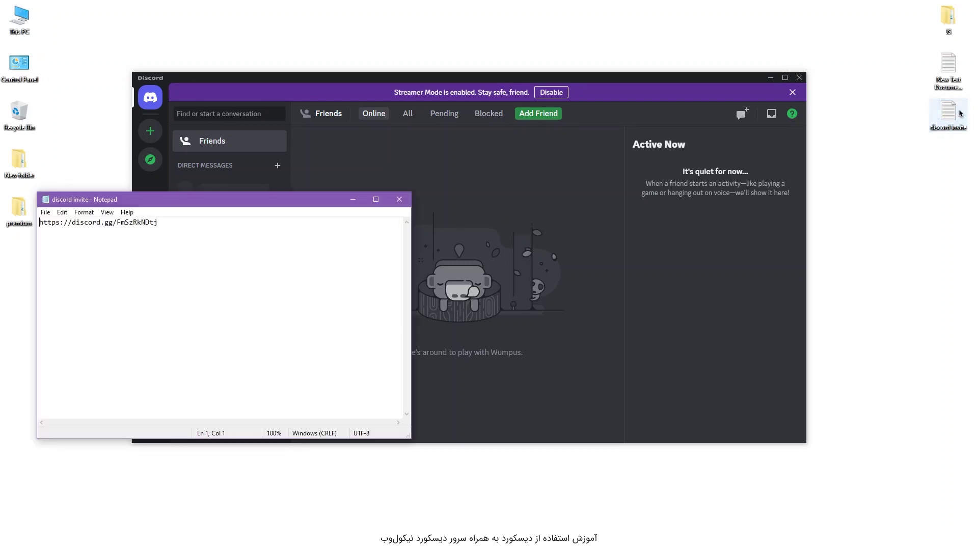
left_click_drag(234, 203, 740, 180)
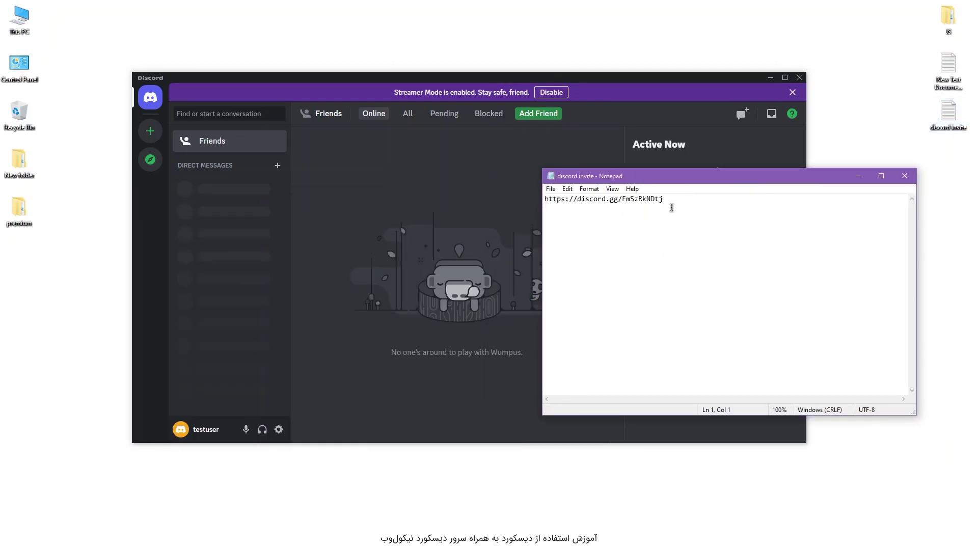
left_click_drag(663, 199, 520, 196)
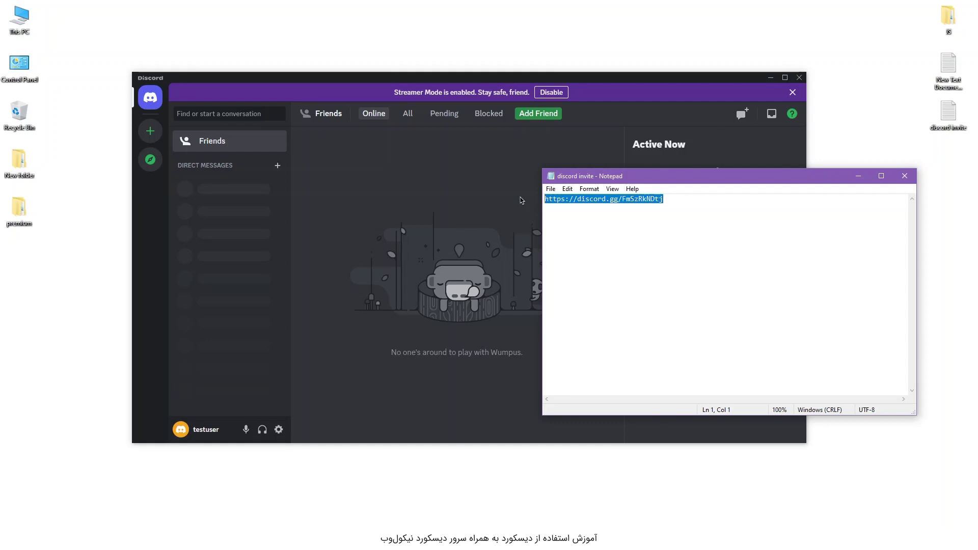
right_click(618, 206)
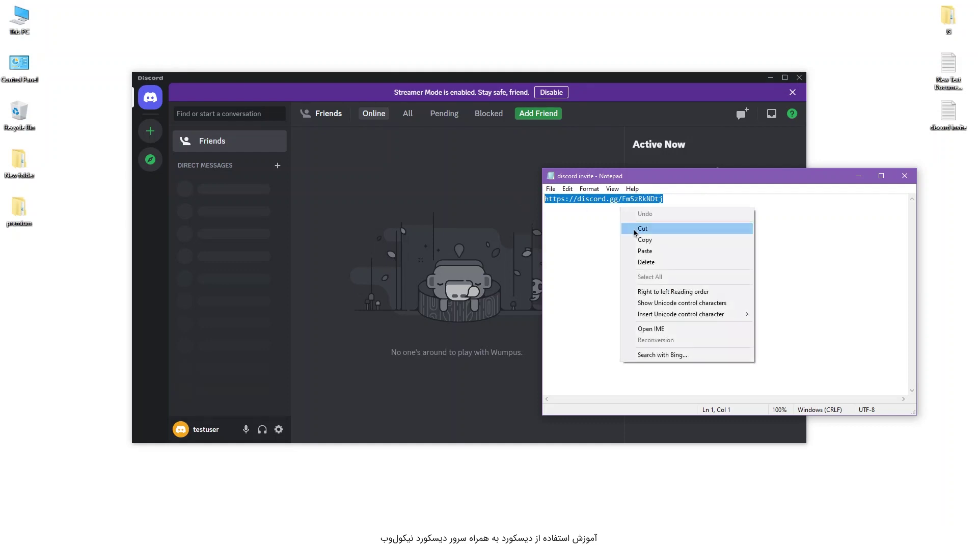
left_click(637, 240)
- Join the Nikolweb server in Discord using the invite link from the "discord invite" file
left_click(462, 203)
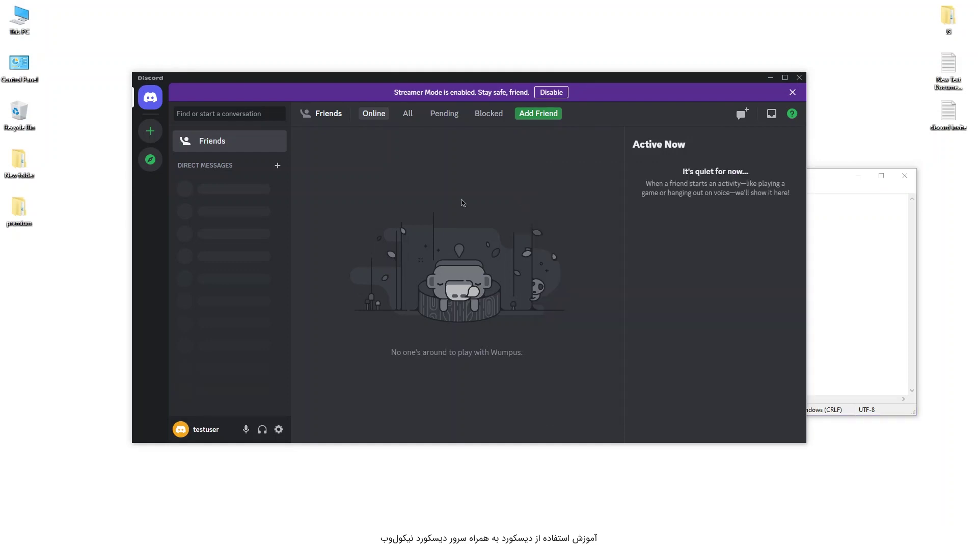
left_click(156, 137)
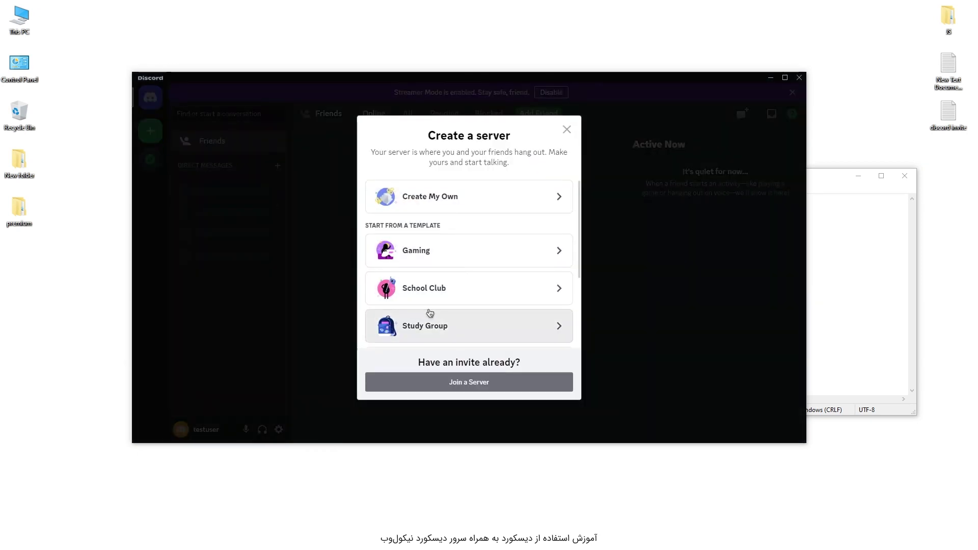
left_click(474, 389)
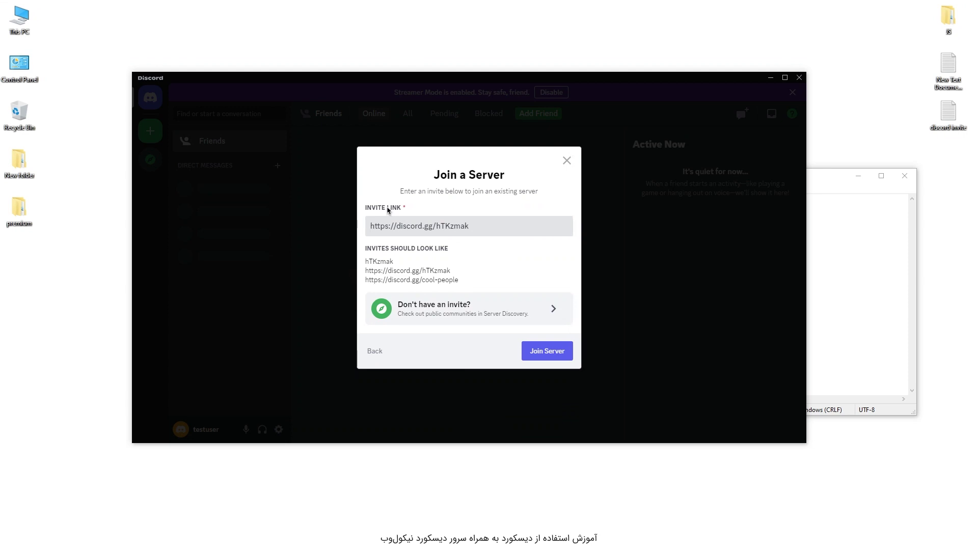
left_click(842, 287)
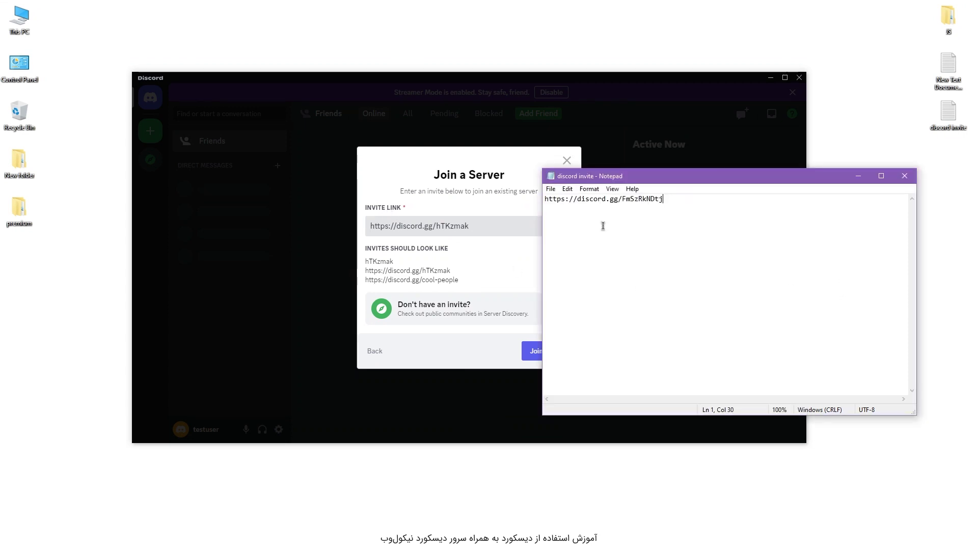
left_click_drag(668, 200, 501, 198)
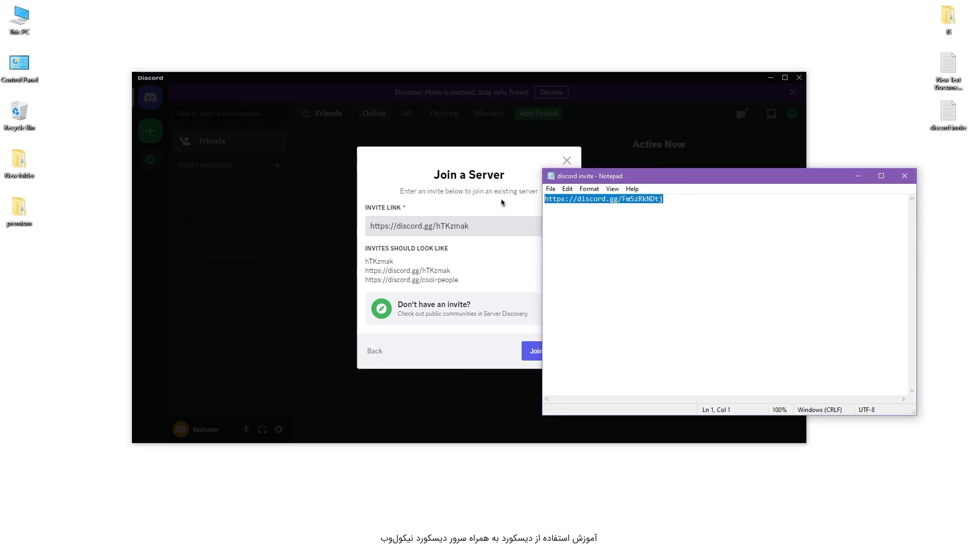
left_click(447, 225)
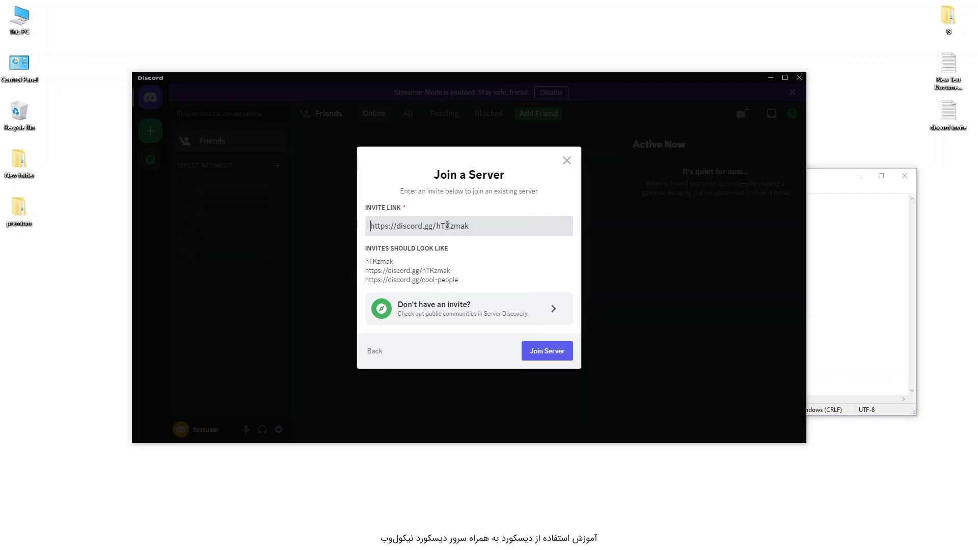
key("ctrl+v")
left_click(541, 361)
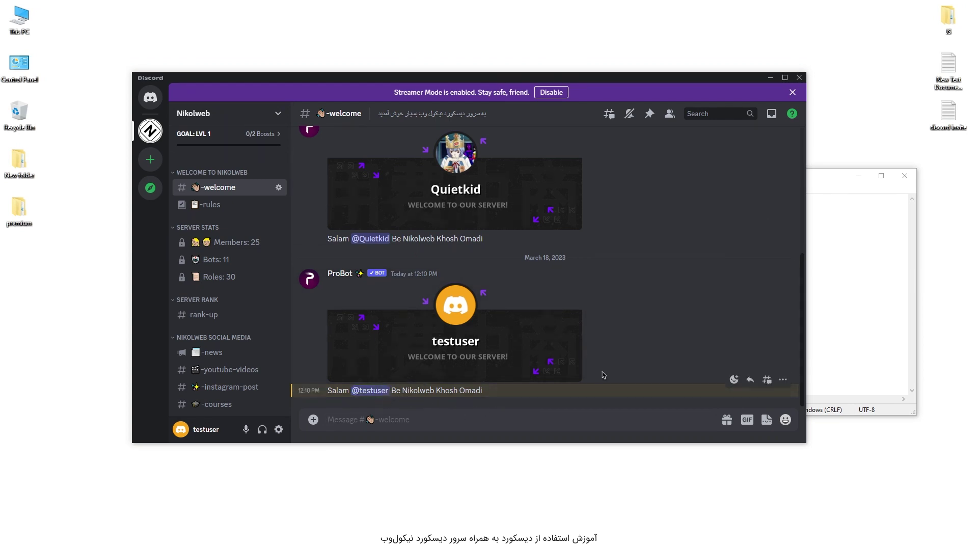
- Maximize the Discord window and review the greetings in the welcome channel, including the new member's mention
left_click(785, 78)
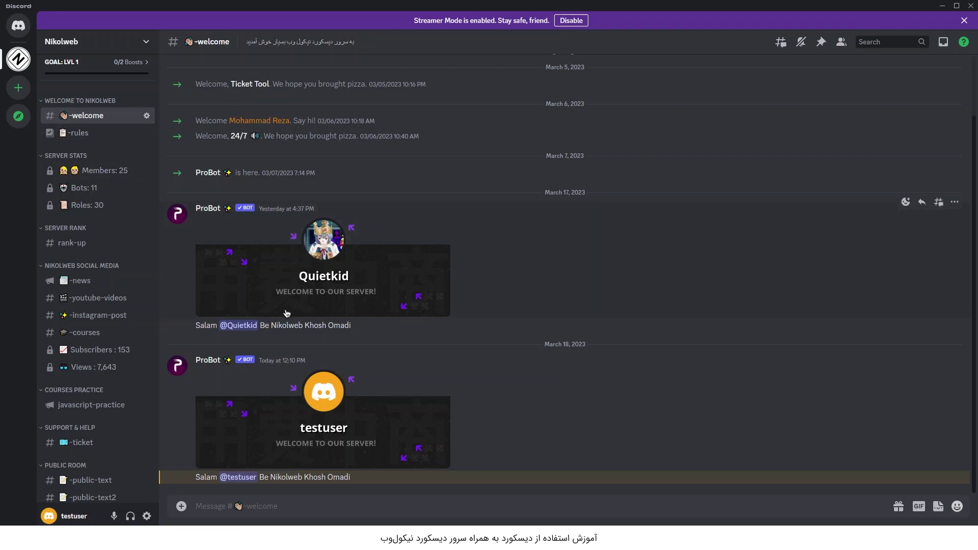
scroll(354, 373, "up", 2)
scroll(354, 374, "down", 2)
left_click(243, 479)
left_click(243, 479)
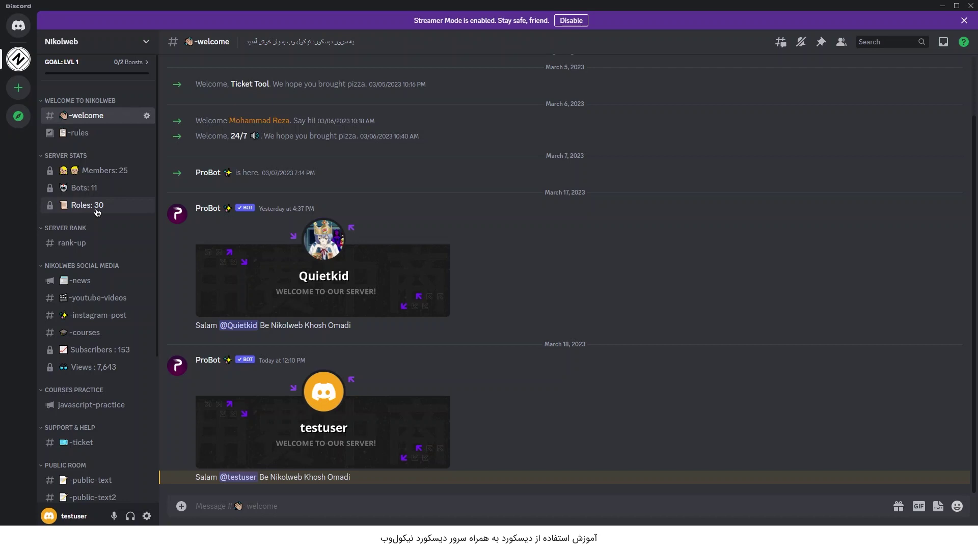
- Open the rank-up channel, then collapse and re-expand the NIKOLWEB SOCIAL MEDIA category
left_click(64, 245)
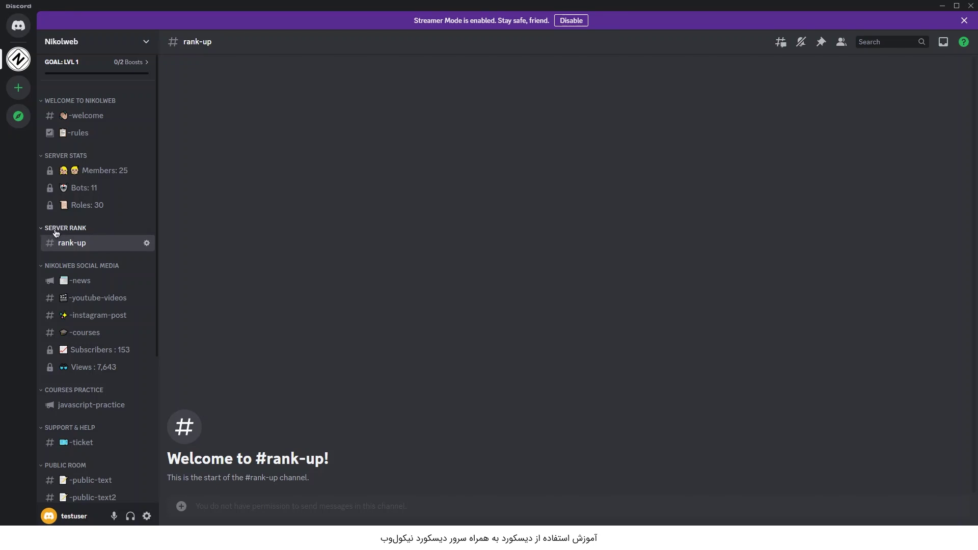
left_click(72, 267)
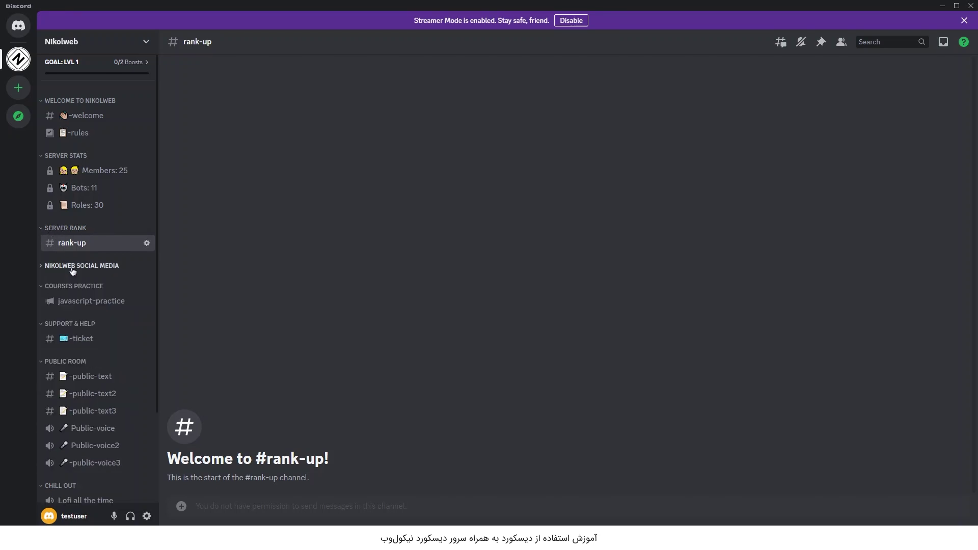
left_click(72, 270)
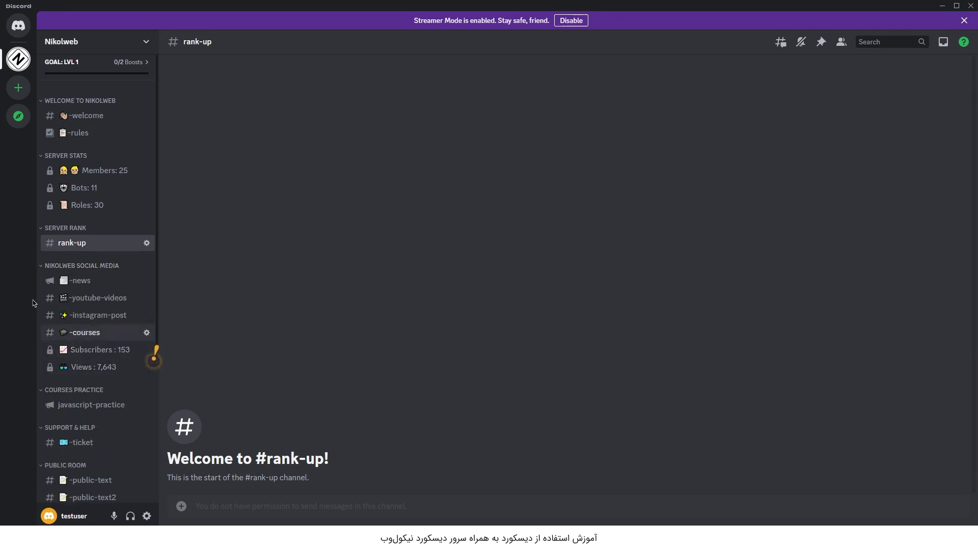
- Open the voice channel tip, skip all tips, and open the news channel under NIKOLWEB SOCIAL MEDIA
left_click(154, 362)
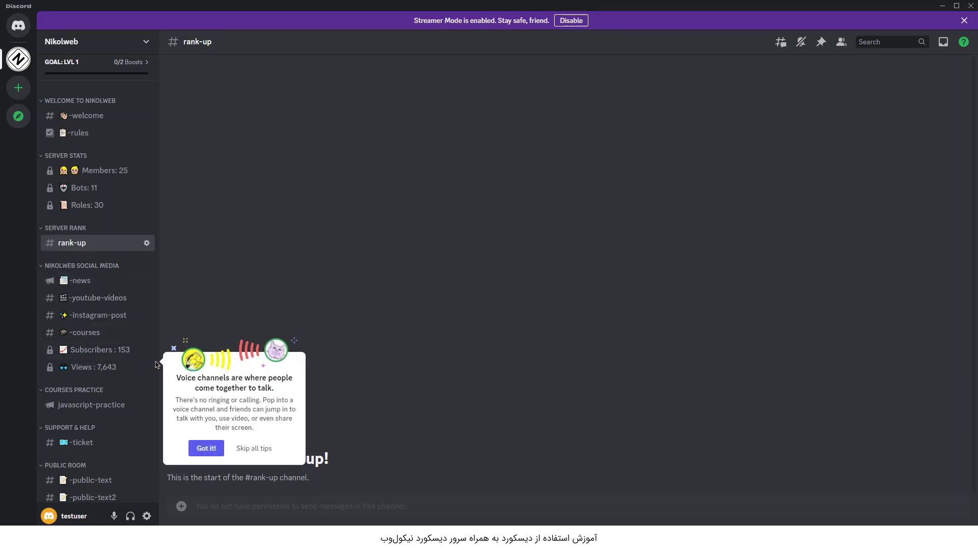
left_click(257, 455)
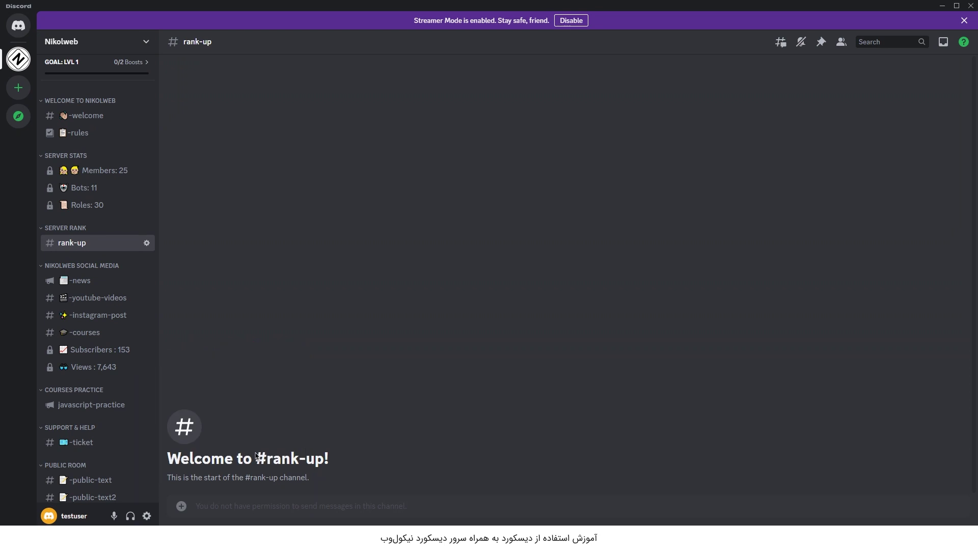
left_click(90, 285)
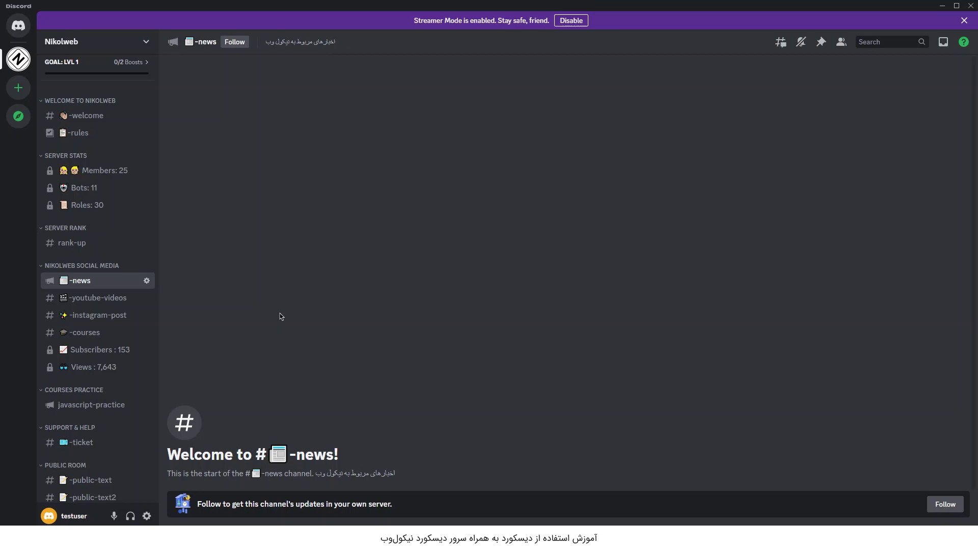
- Open the youtube-videos channel and look through its older and latest video announcements
left_click(98, 302)
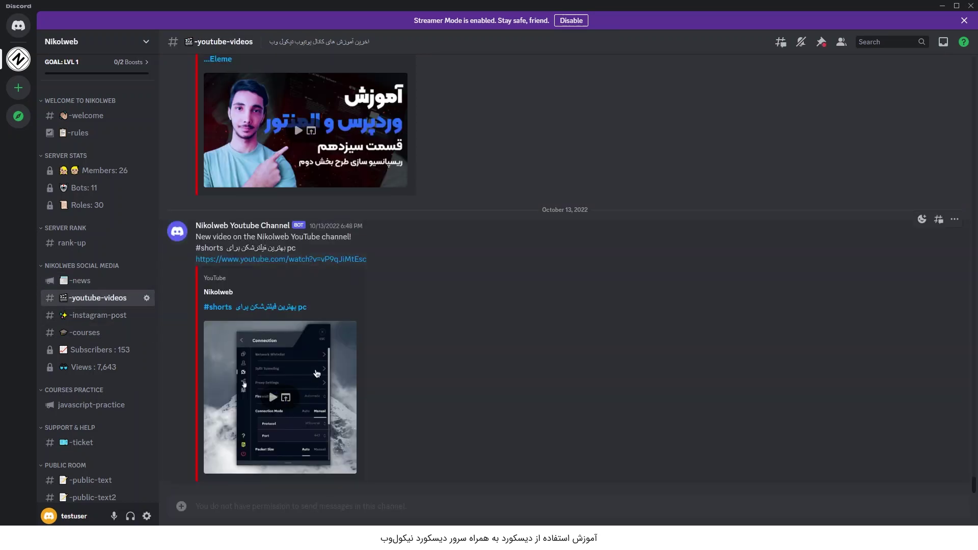
scroll(314, 376, "up", 10)
scroll(314, 376, "down", 8)
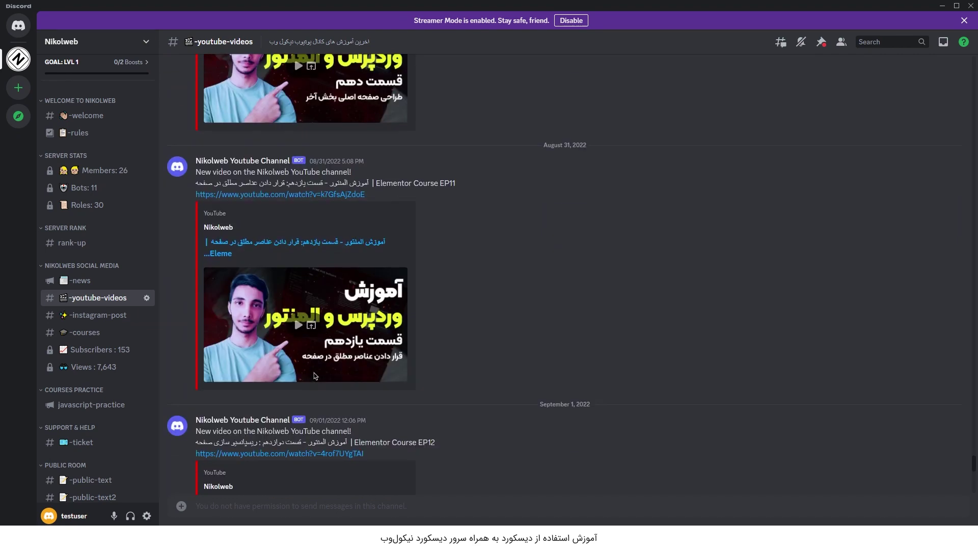
scroll(314, 376, "down", 8)
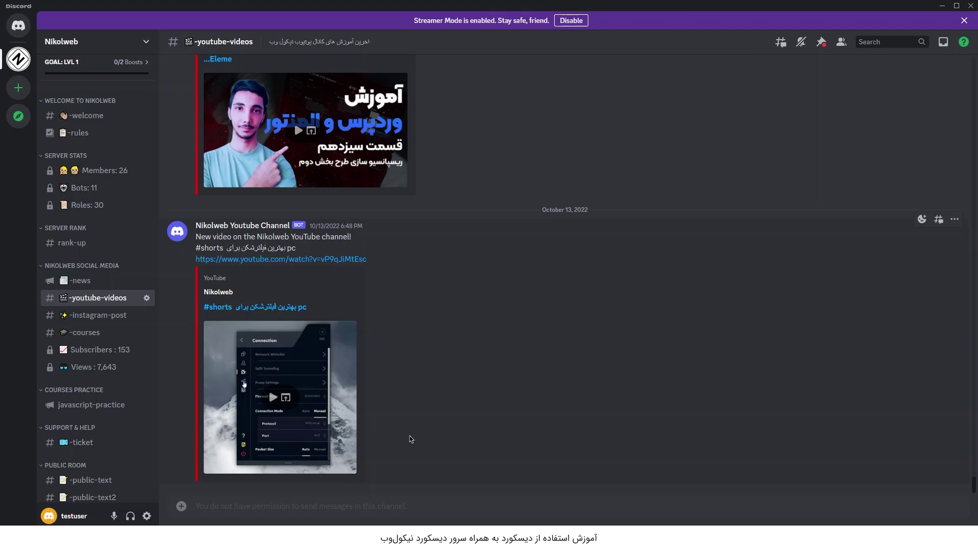
- Browse the posts in the instagram-post channel and view the latest post's image enlarged, closing it again
left_click(100, 322)
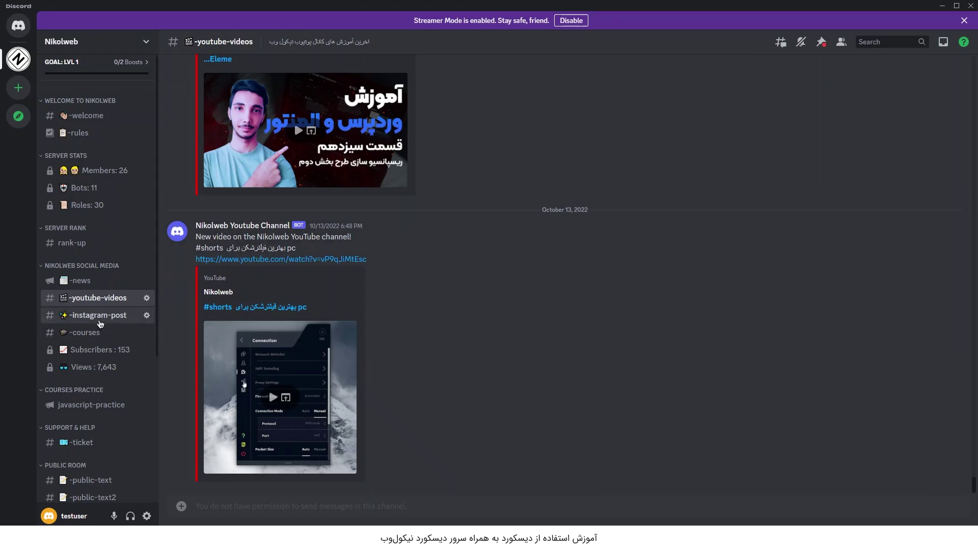
scroll(370, 386, "up", 10)
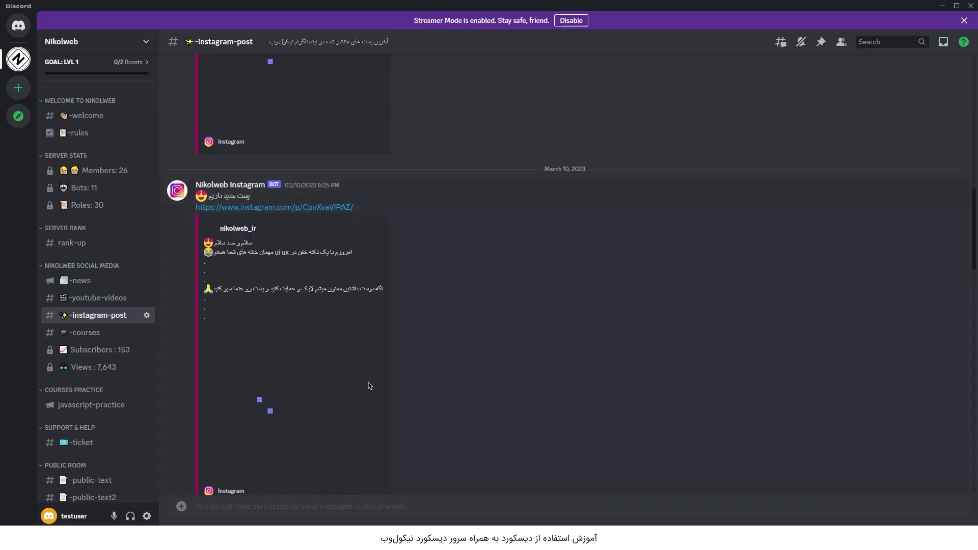
scroll(370, 386, "down", 5)
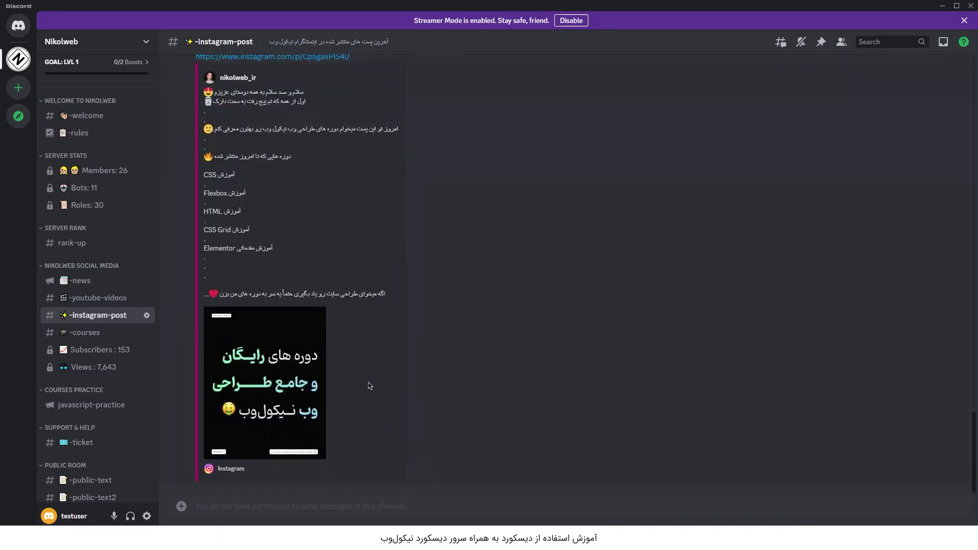
left_click(245, 429)
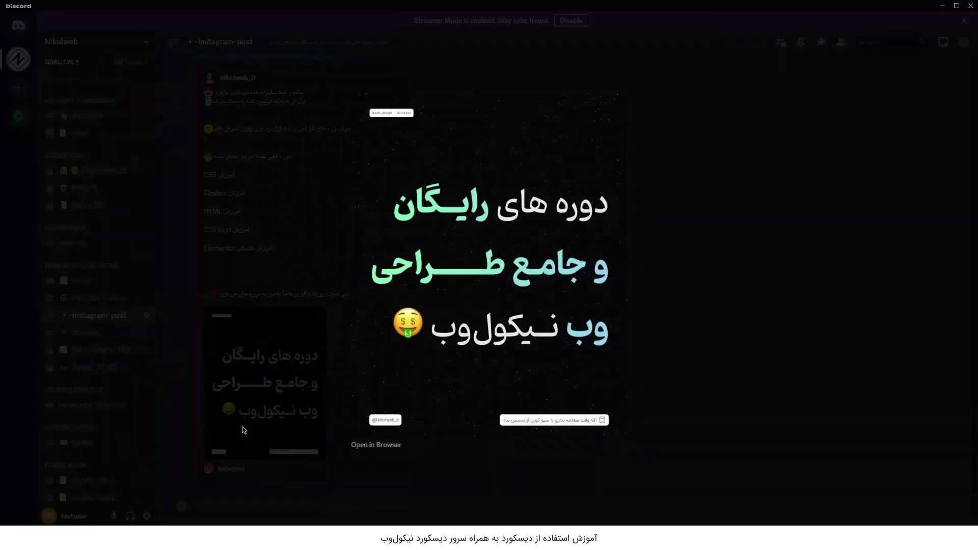
left_click(301, 402)
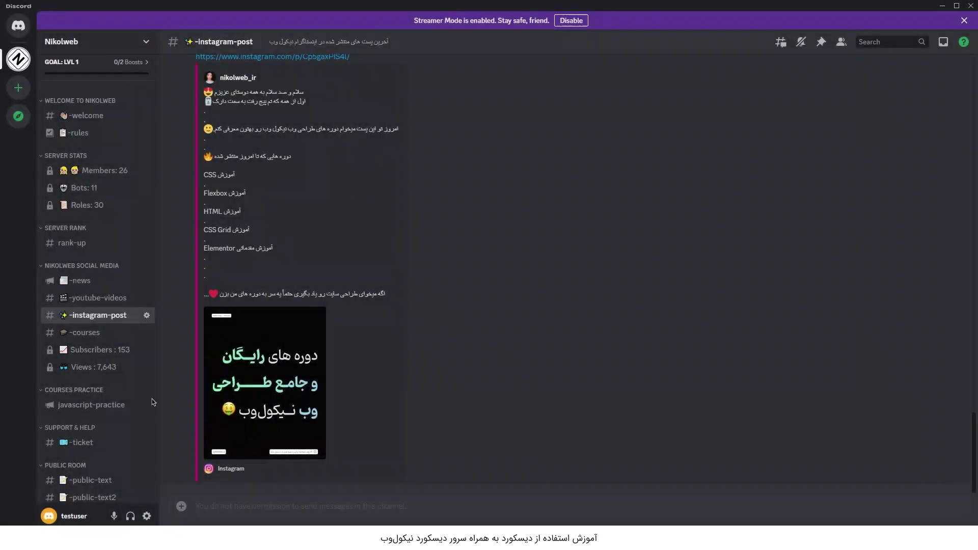
- Open the courses channel and review the YouTube playlists, from the HTML course to the introductory Elementor course
left_click(75, 335)
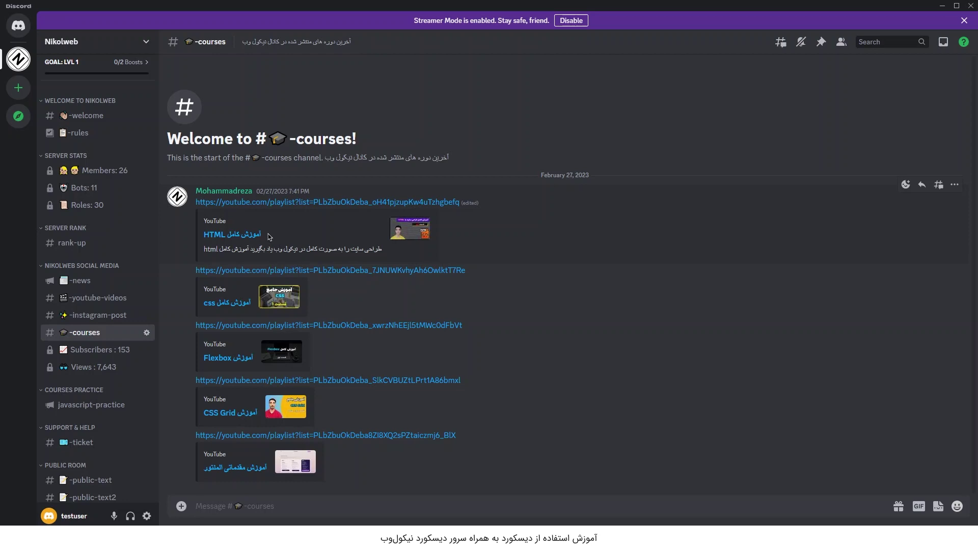
left_click_drag(209, 235, 204, 235)
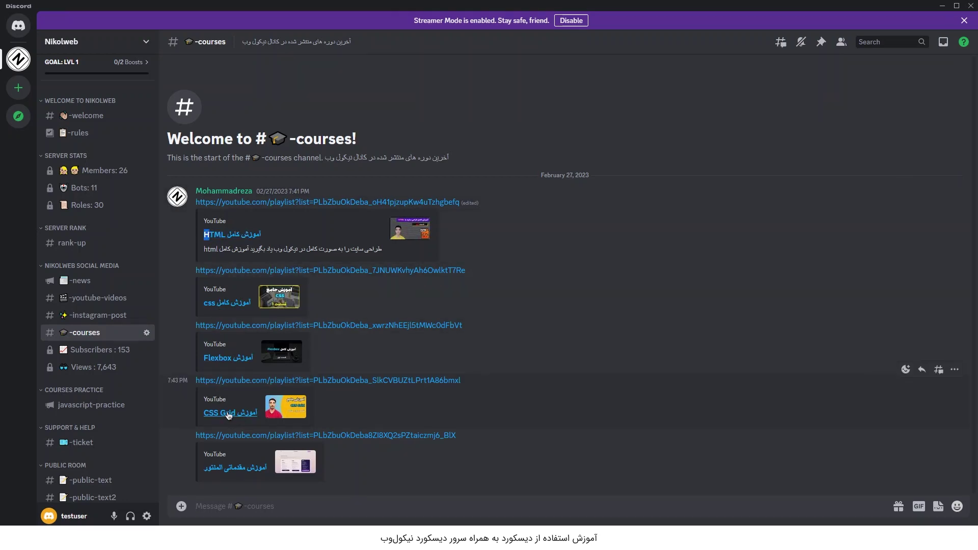
left_click(205, 473)
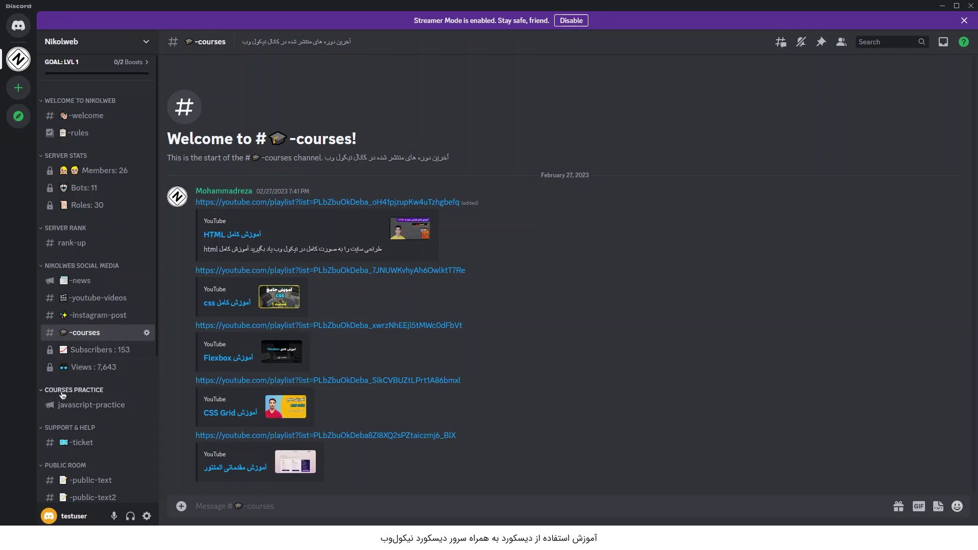
- Open the javascript-practice channel and examine the exercise images and HTML solution files for sessions 4 and 5
left_click(65, 413)
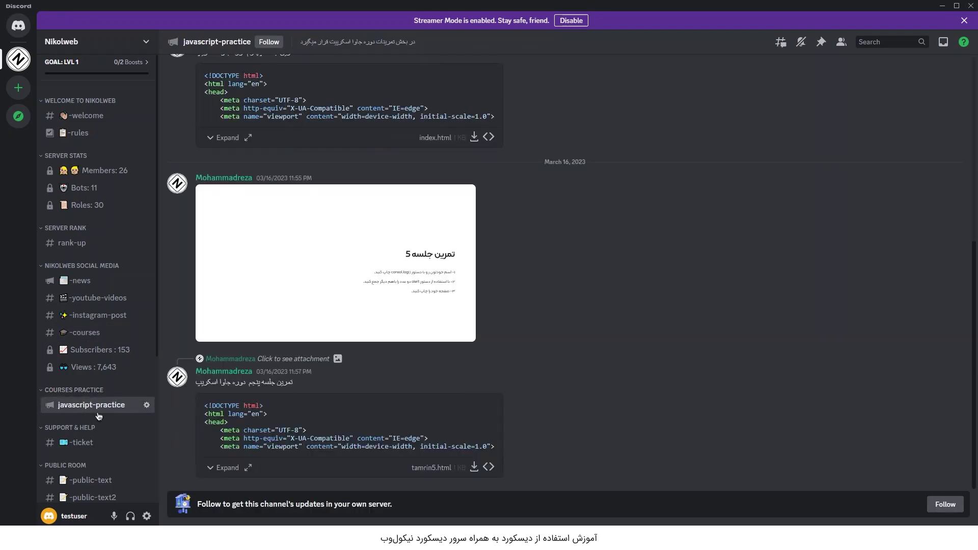
scroll(319, 280, "up", 6)
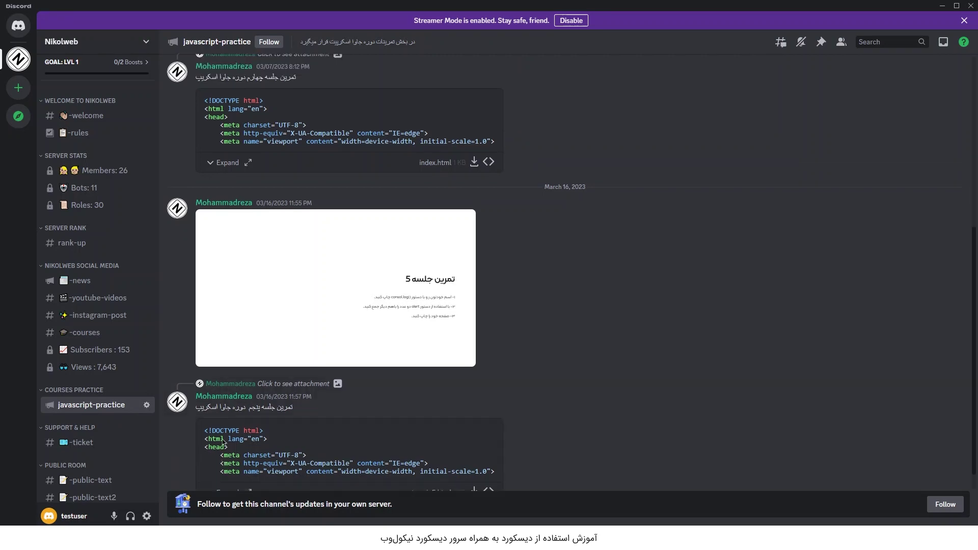
scroll(319, 285, "down", 4)
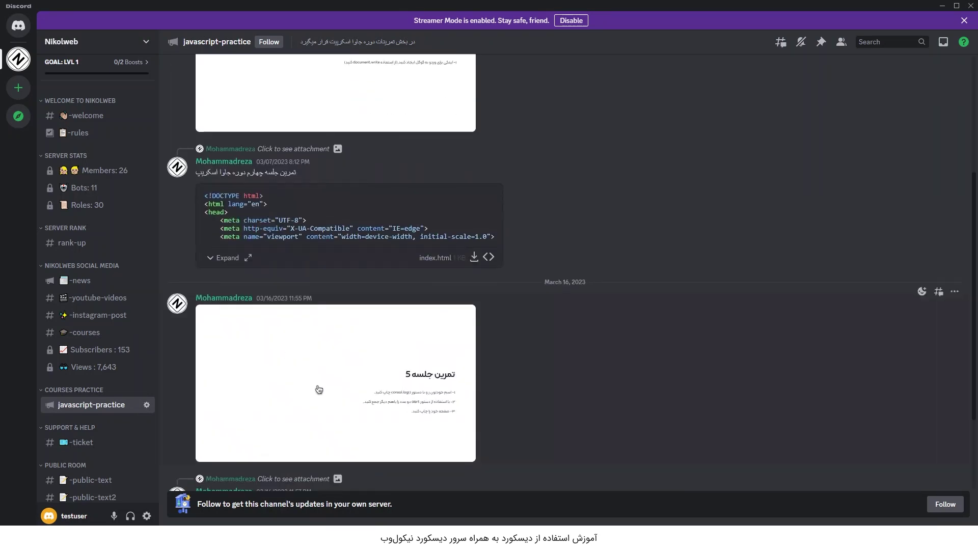
scroll(321, 392, "up", 4)
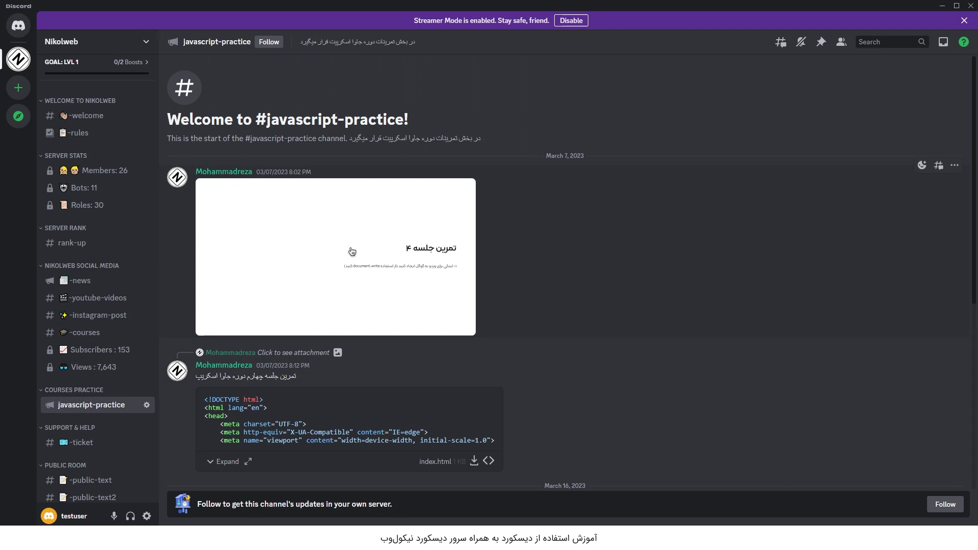
scroll(353, 251, "down", 3)
mouse_move(302, 229)
left_mouse_down()
mouse_move(180, 231)
mouse_move(291, 229)
left_mouse_up()
left_click(298, 229)
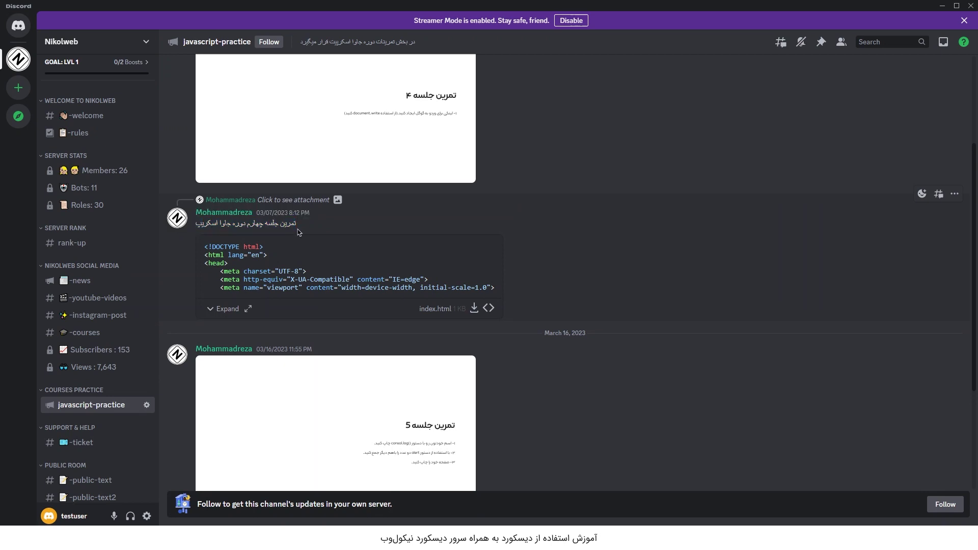
scroll(301, 223, "down", 3)
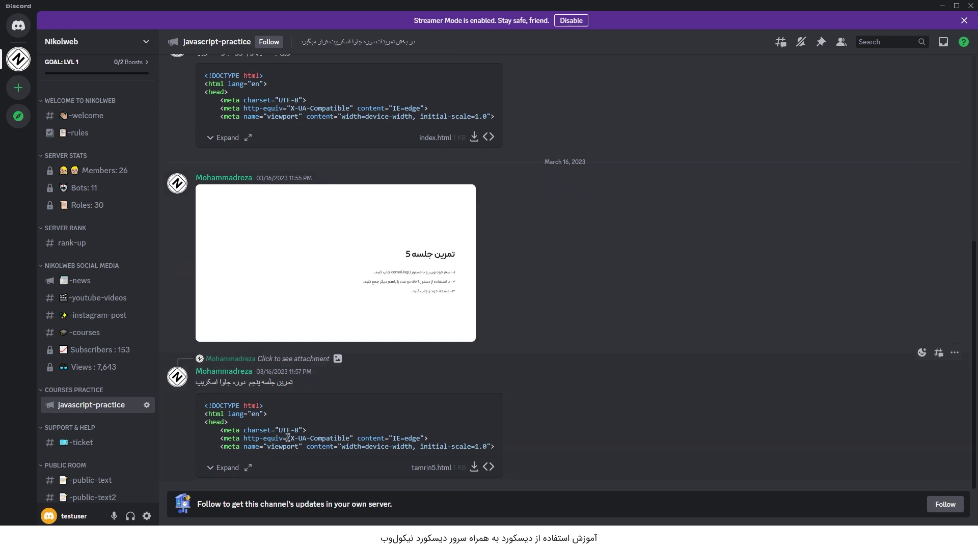
scroll(298, 406, "up", 6)
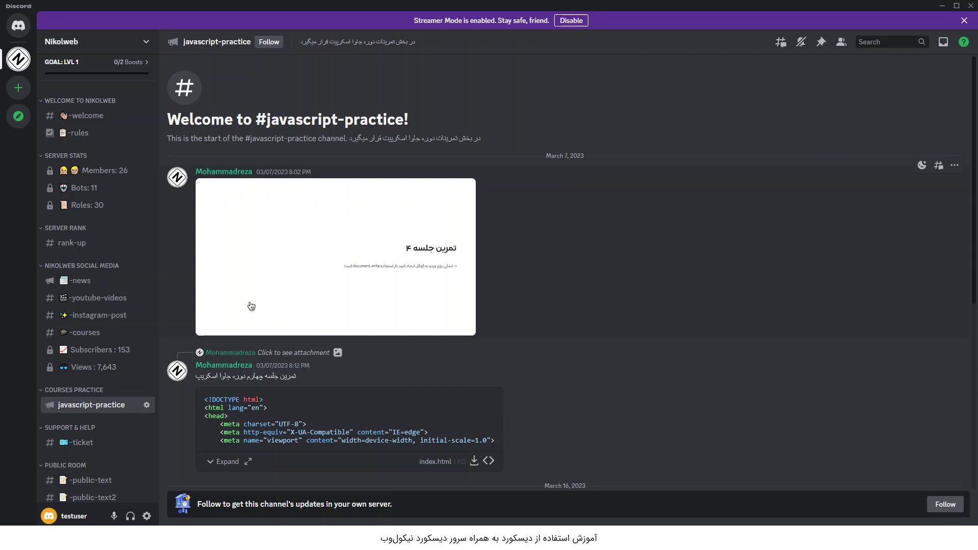
- View the session 4 exercise image enlarged, close it, and highlight the caption of its solution message
left_click(439, 264)
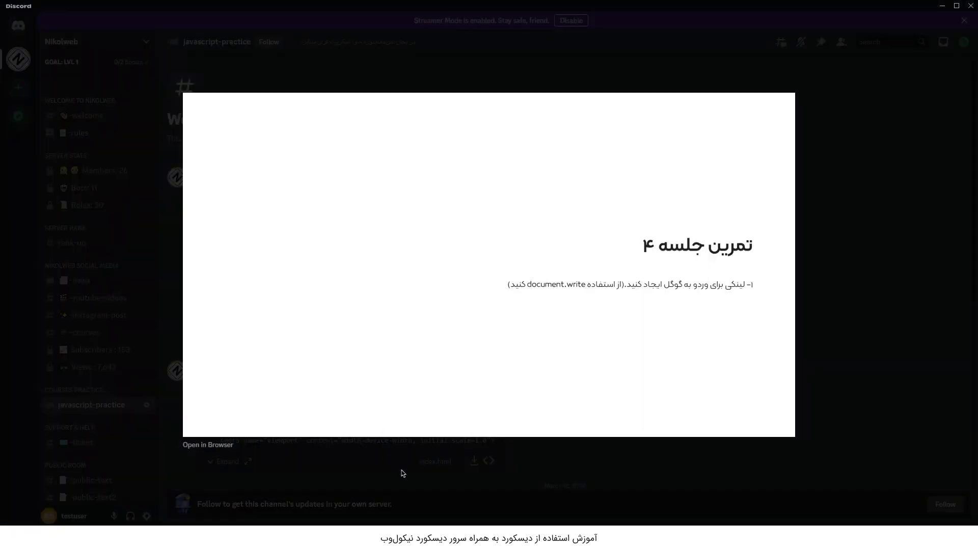
left_click(403, 474)
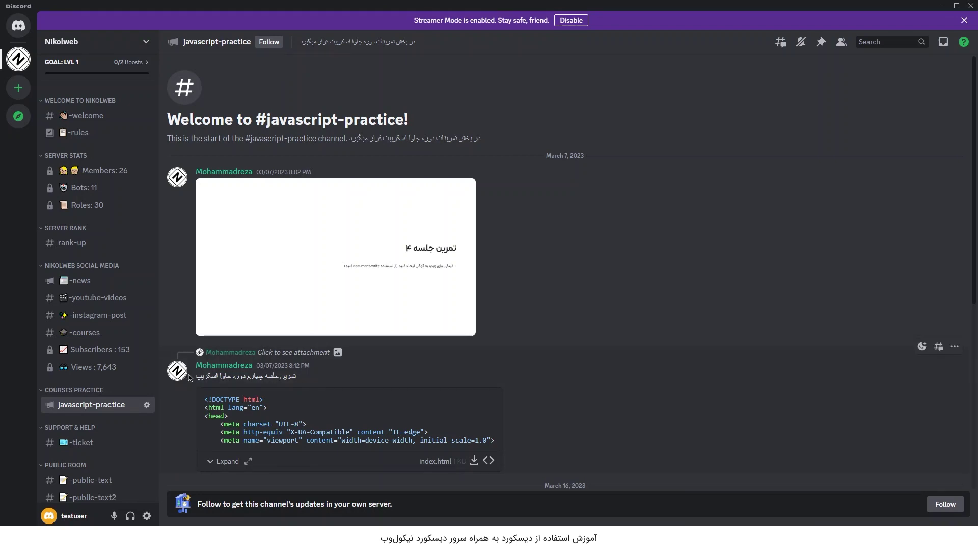
left_click_drag(191, 379, 313, 381)
left_click(316, 381)
- Create a support ticket from the Ticket Tool message in the ticket channel and open the new ticket's channel
scroll(102, 390, "down", 2)
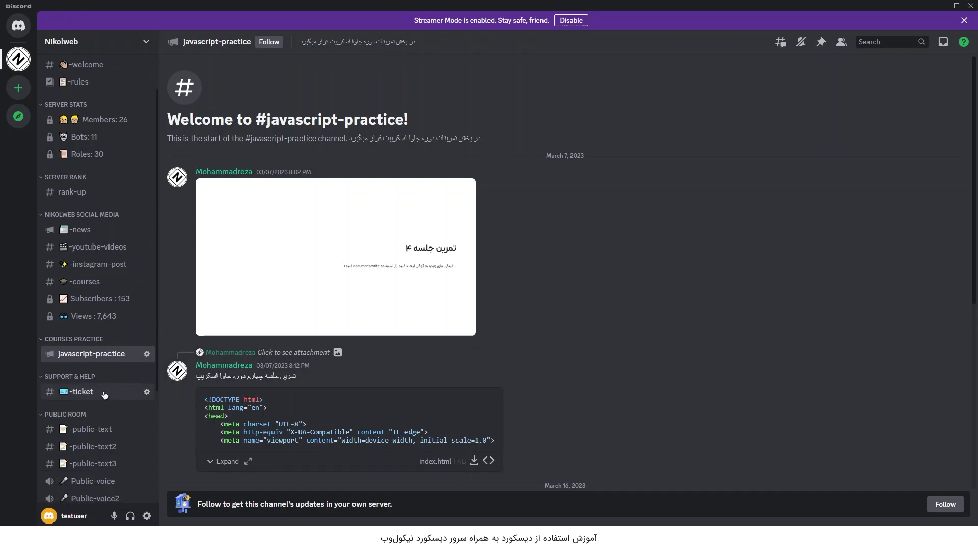
left_click(72, 396)
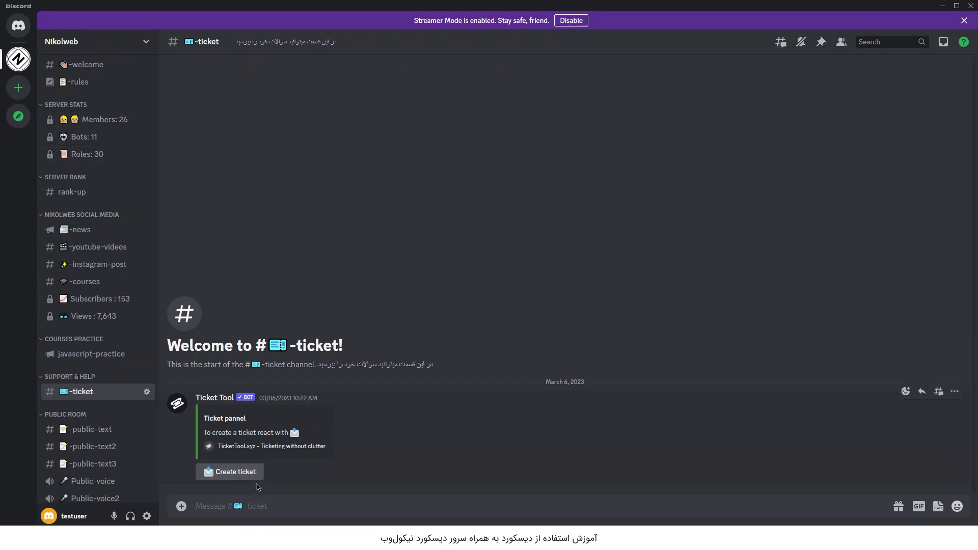
left_click(230, 472)
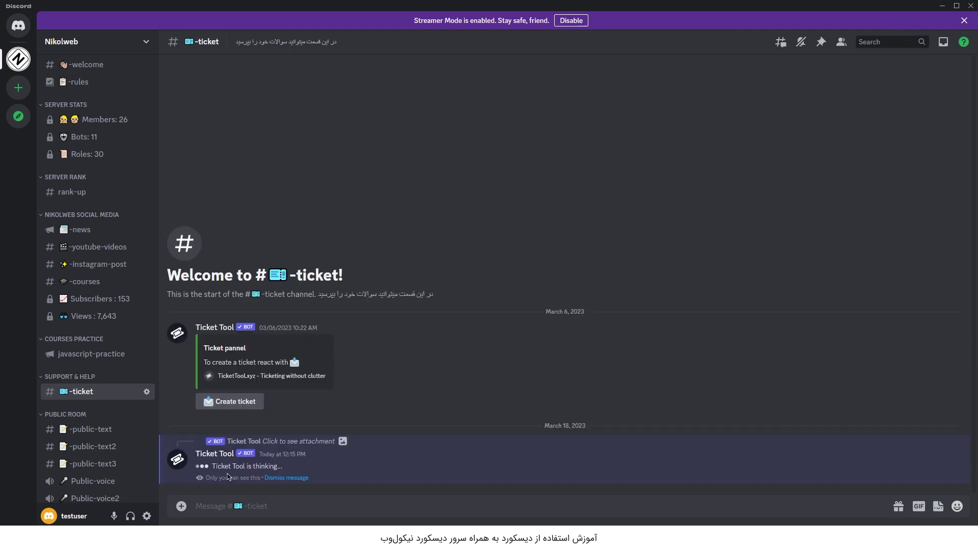
scroll(96, 153, "up", 1)
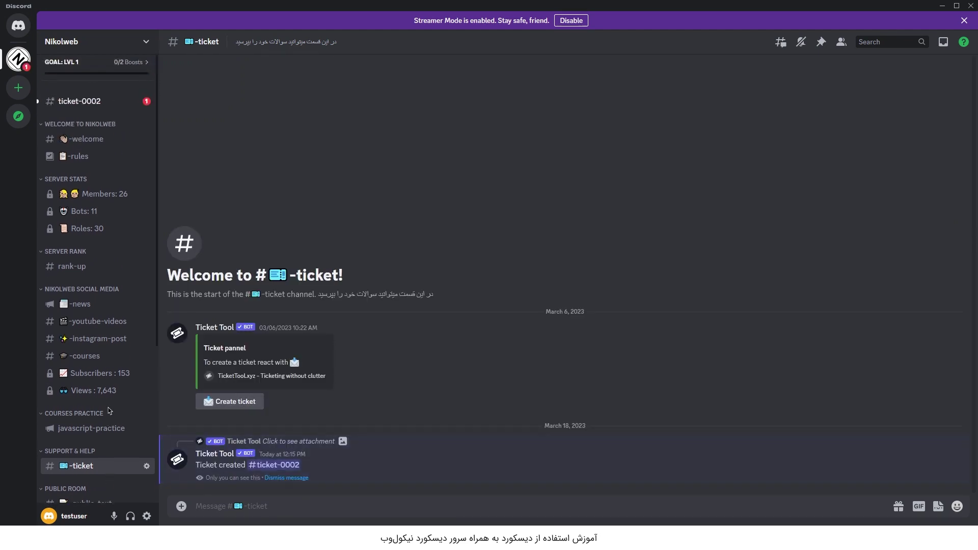
left_click(84, 101)
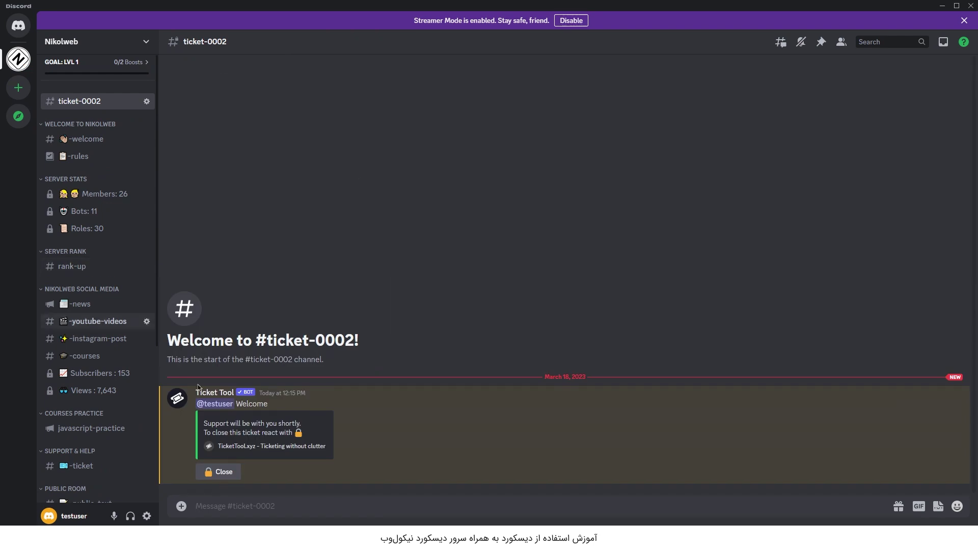
- Draft the message "سلام" in the ticket's channel and clear it without sending
type("سلام")
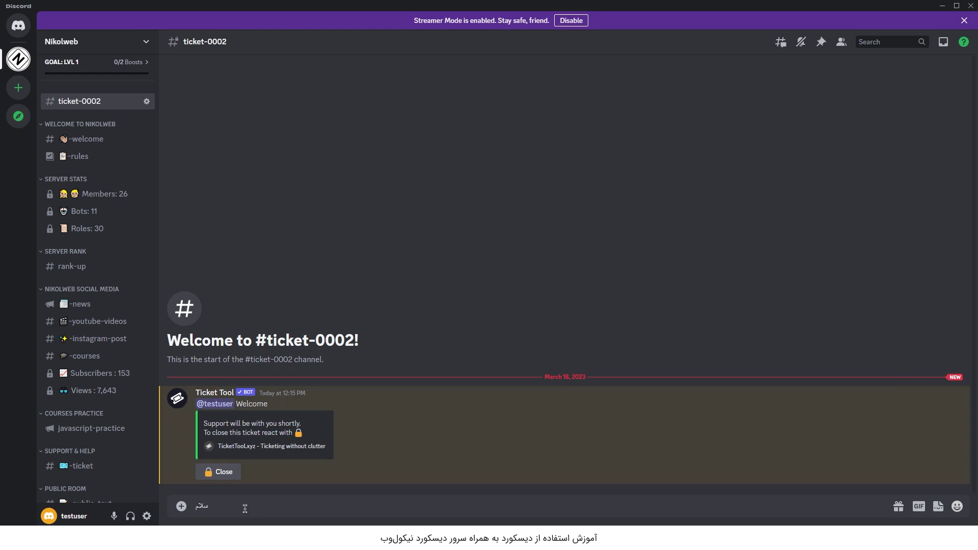
left_click_drag(245, 508, 199, 507)
key("BackSpace")
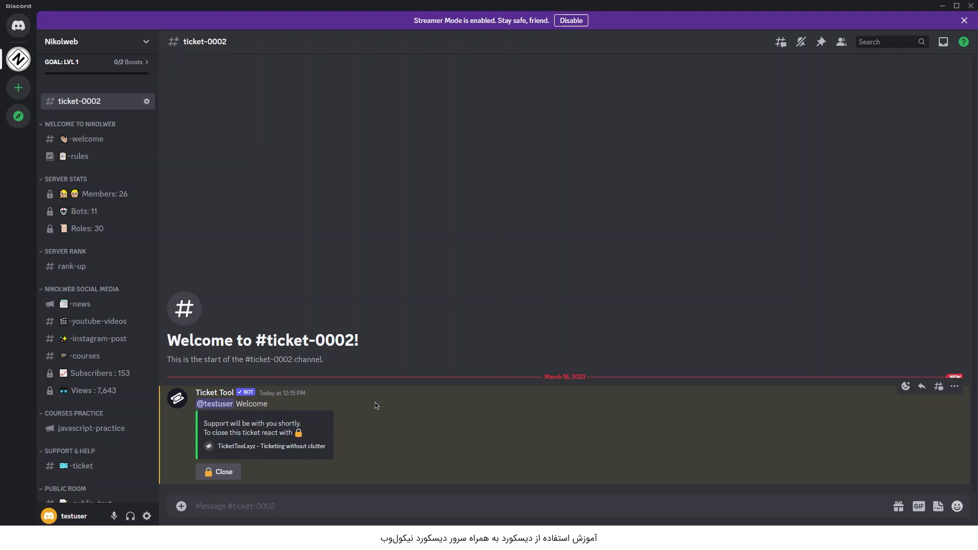
- Close the support ticket and confirm closing it
left_click(231, 478)
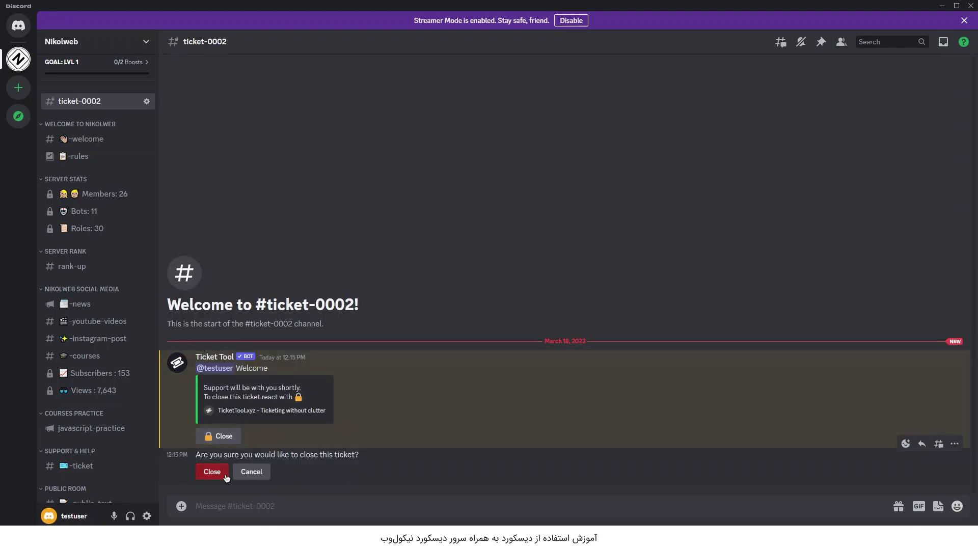
left_click(227, 478)
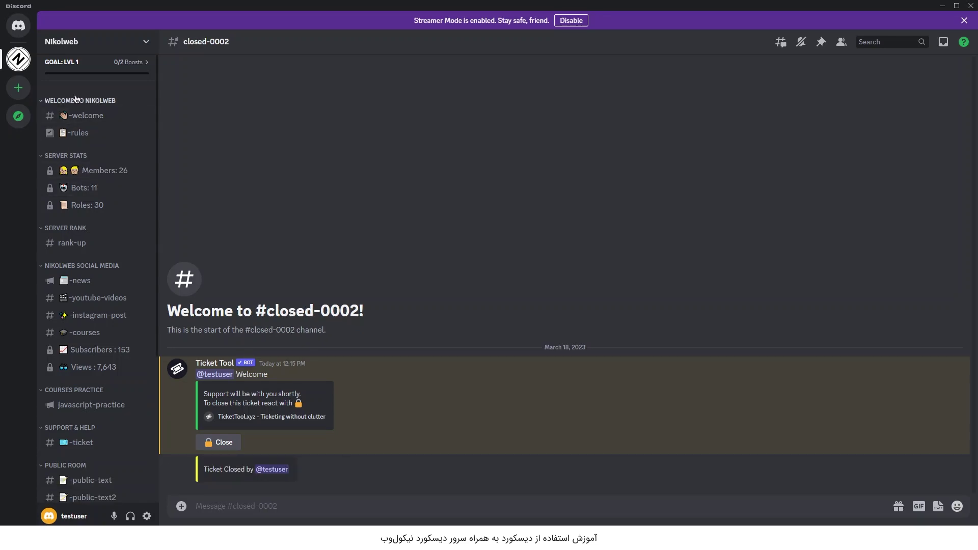
- Visit the public-text, public-text2 and public-text3 channels in the PUBLIC ROOM category
scroll(93, 233, "down", 3)
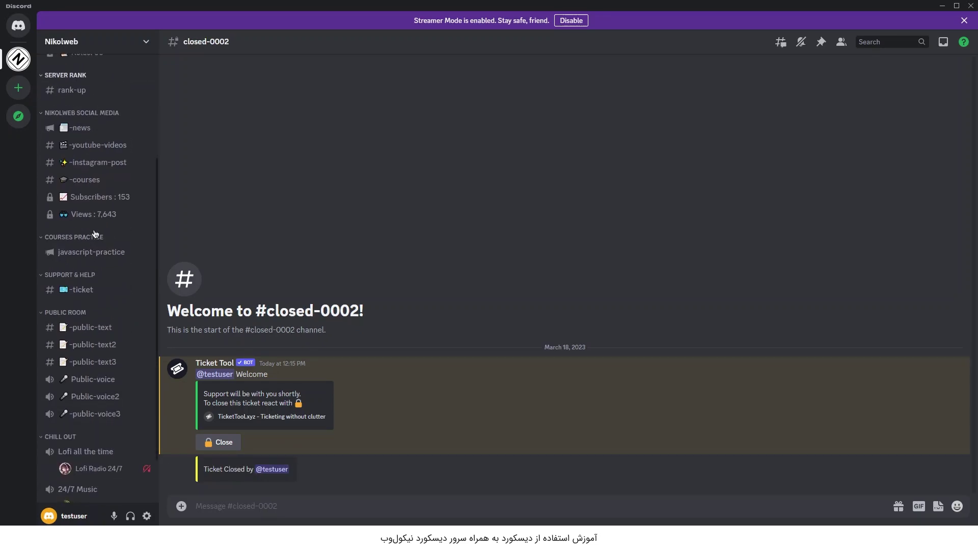
left_click(61, 328)
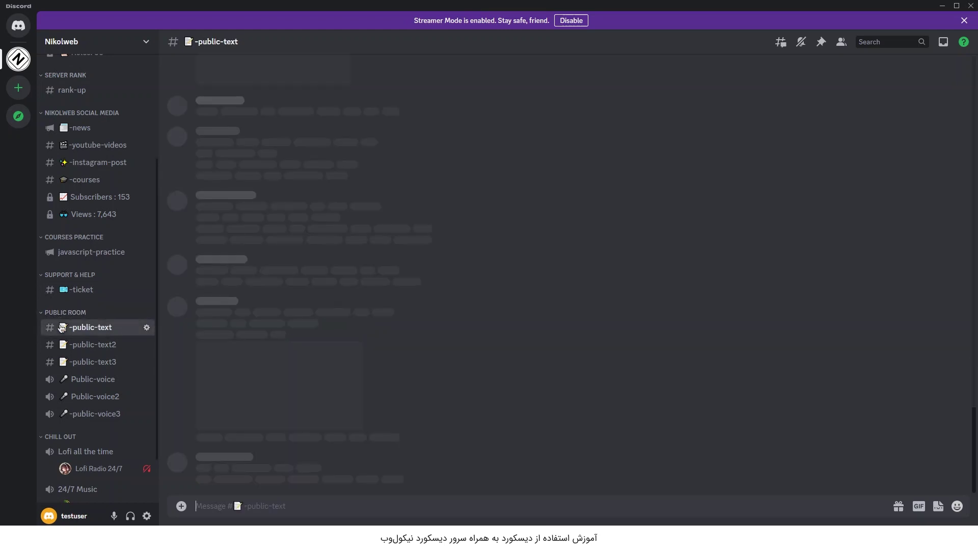
left_click(76, 345)
left_click(86, 355)
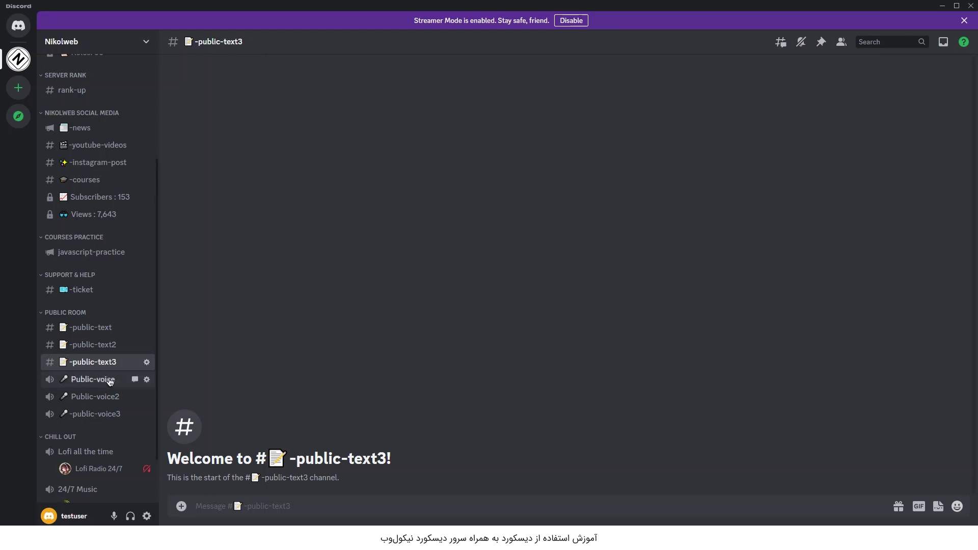
- Join the Public-voice channel with the microphone muted, and try deafening and undeafening the audio
left_click(84, 381)
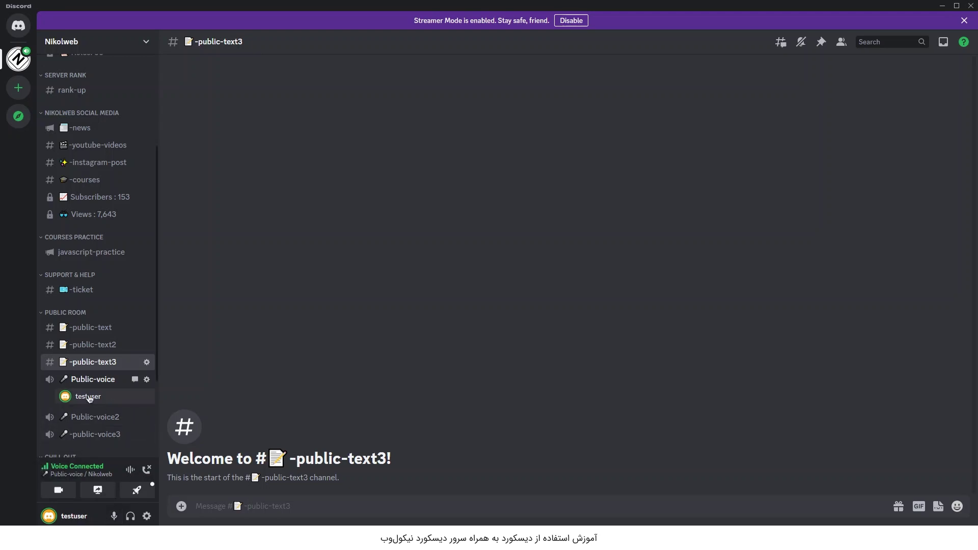
left_click(114, 516)
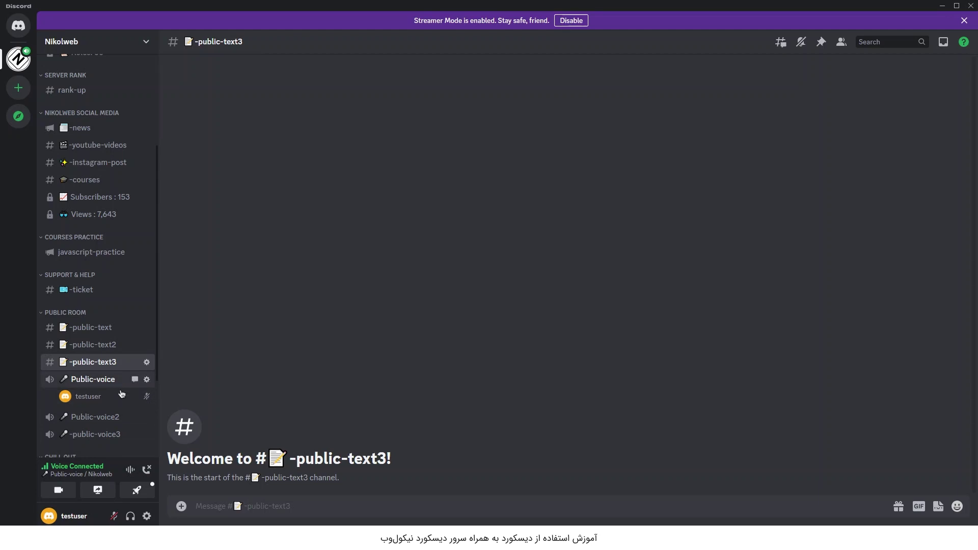
left_click(131, 517)
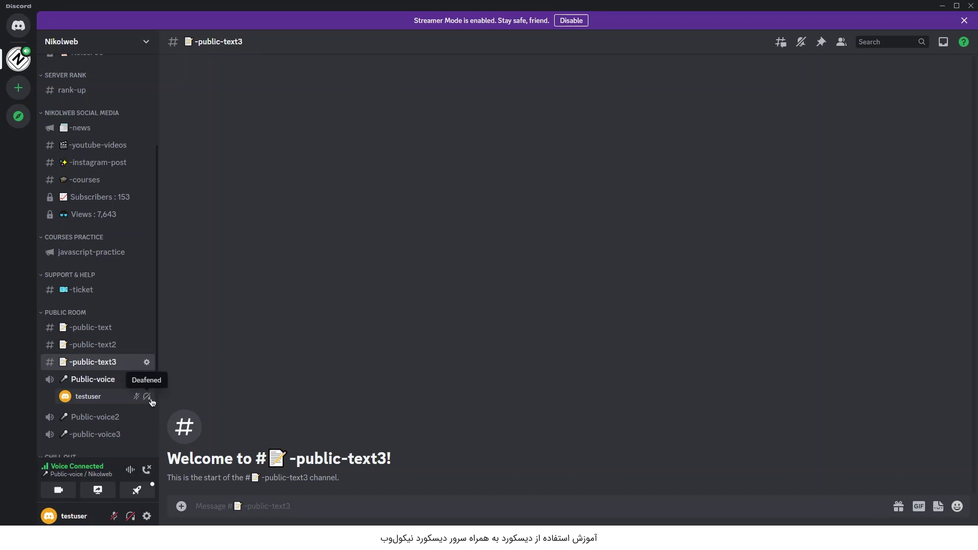
left_click(133, 518)
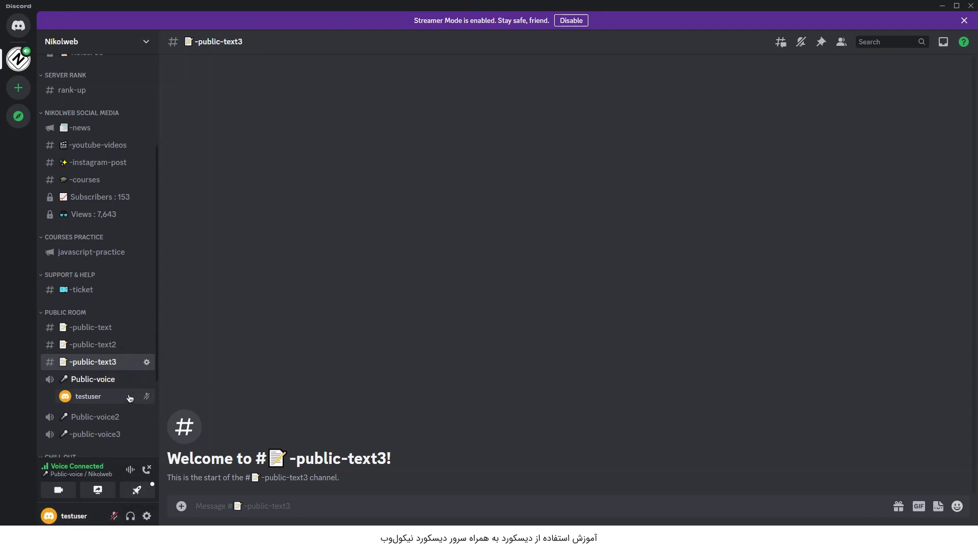
- Switch to the Lofi all the time voice channel in the CHILL OUT category and confirm the switch
scroll(125, 415, "down", 2)
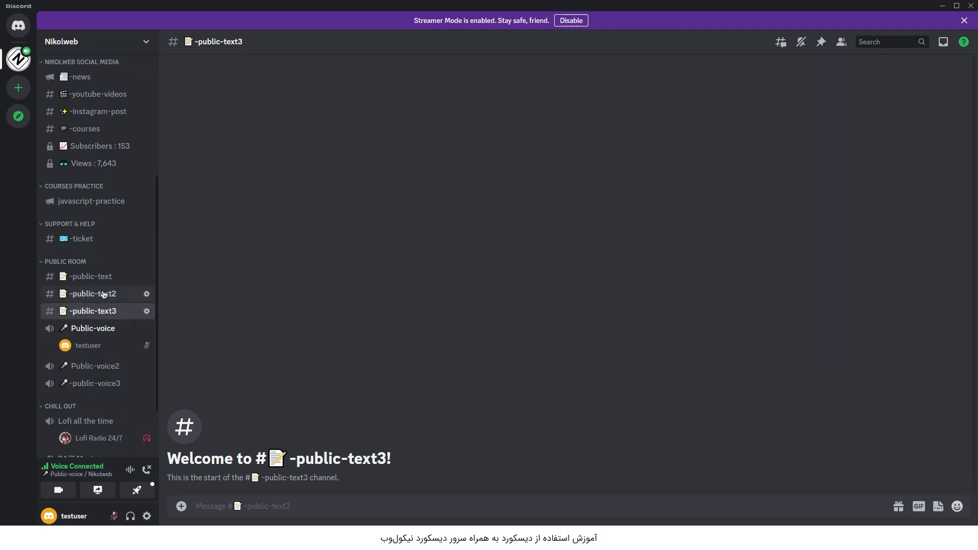
scroll(89, 347, "down", 3)
mouse_move(92, 351)
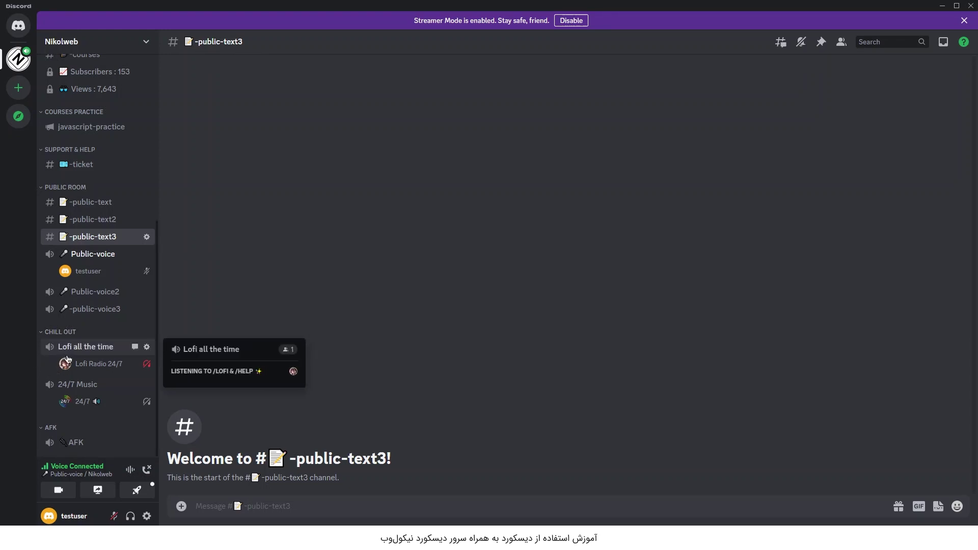
left_click(84, 351)
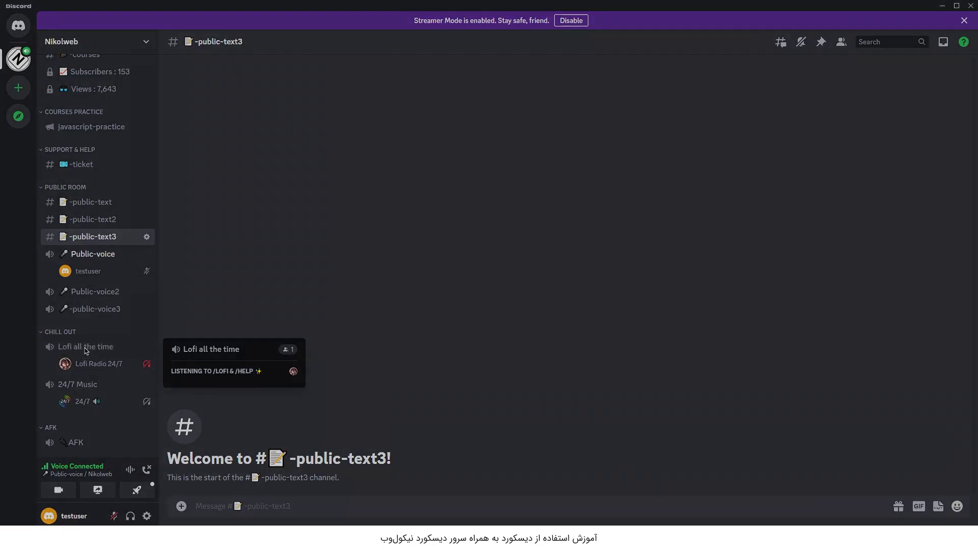
left_click(533, 296)
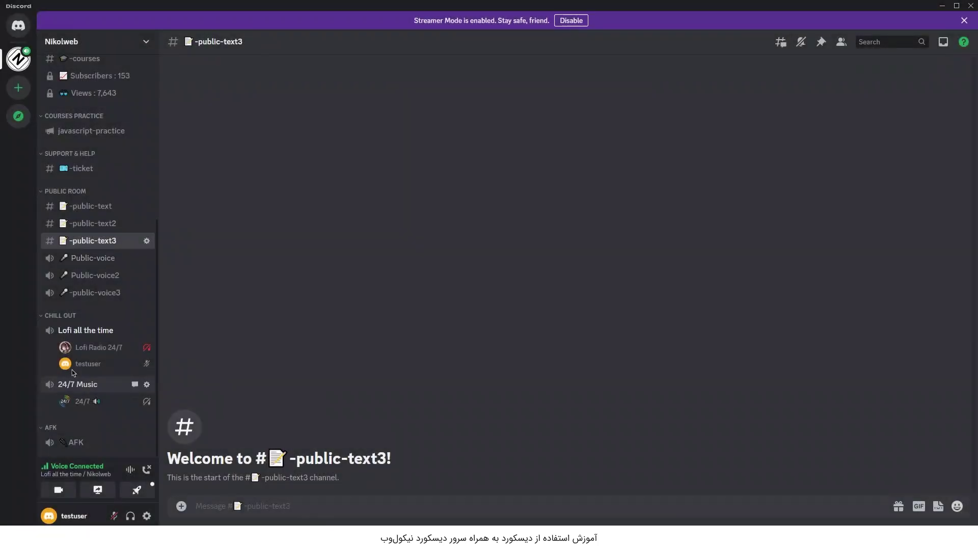
- Lower the Lofi Radio 24/7 bot's user volume to about 32%
mouse_move(71, 391)
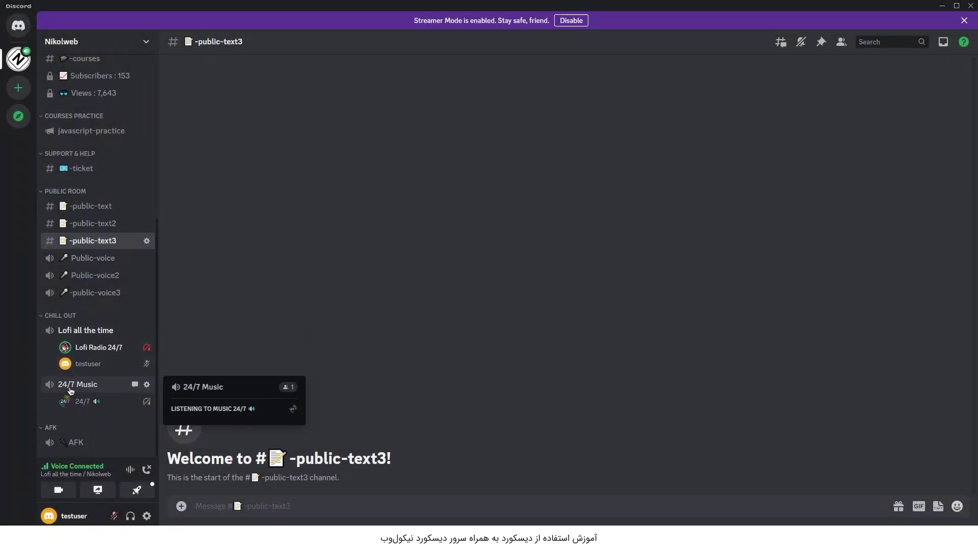
right_click(88, 354)
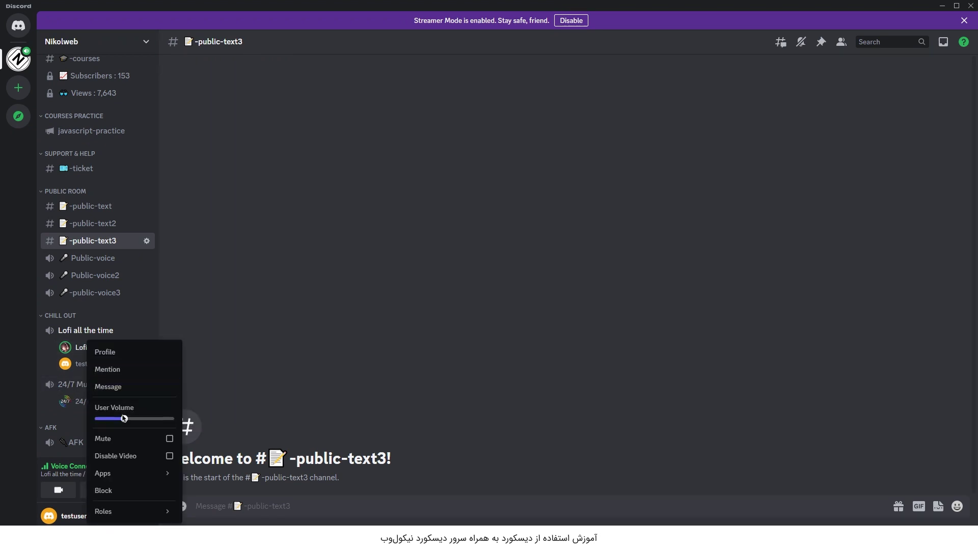
left_click(73, 354)
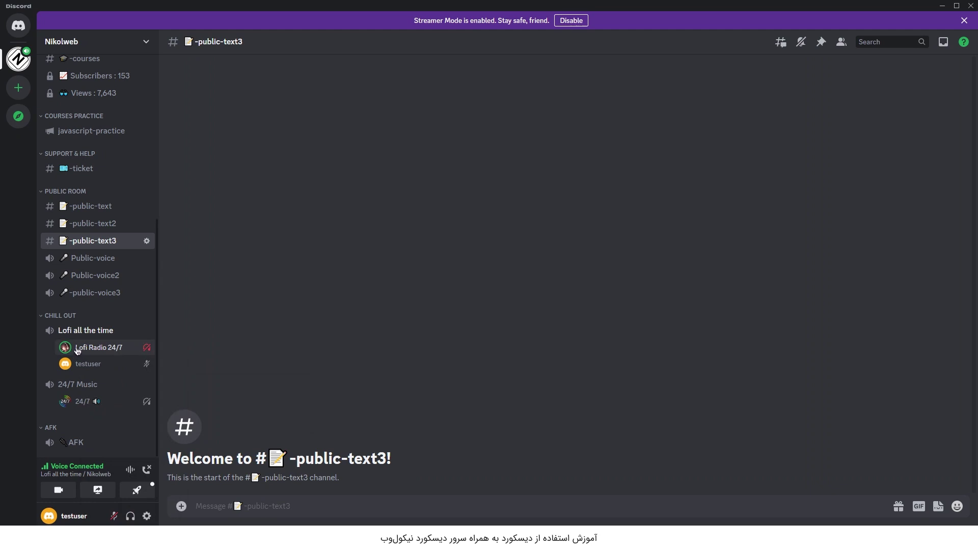
right_click(78, 351)
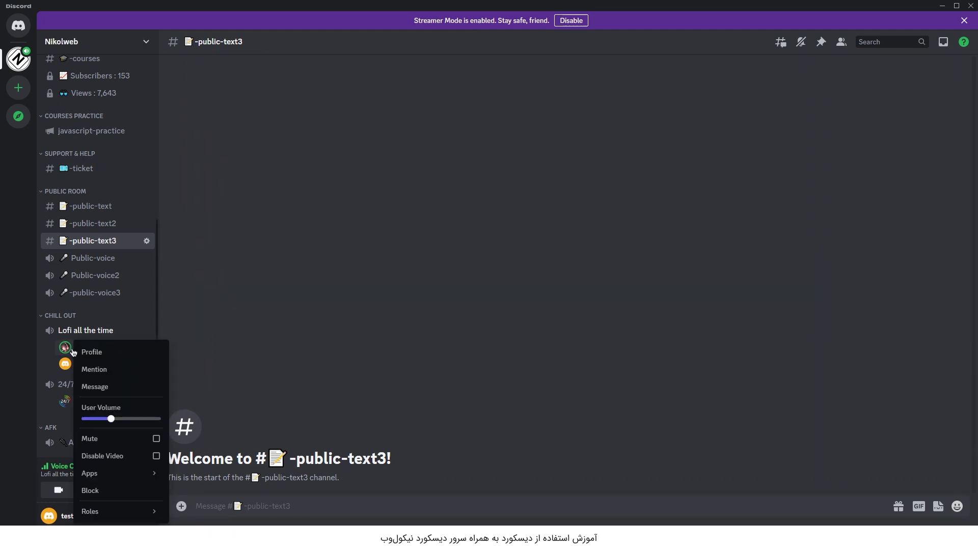
mouse_move(110, 419)
left_click_drag(108, 419, 98, 419)
left_click_drag(93, 418, 96, 420)
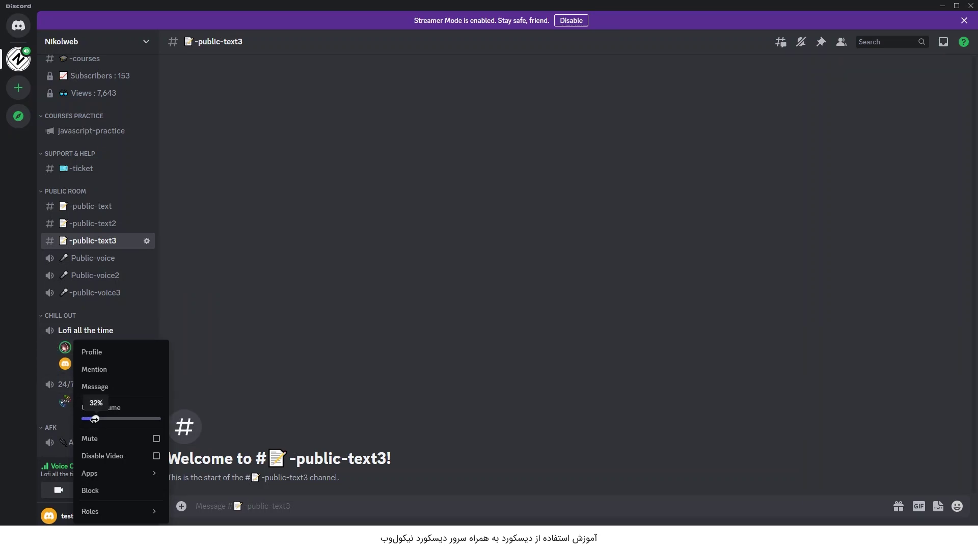
left_click(43, 366)
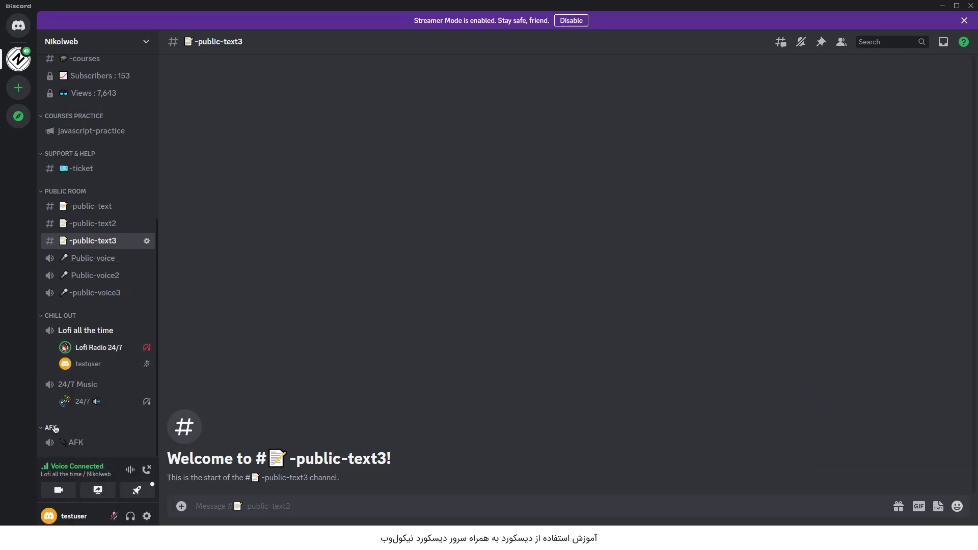
- Switch to the 24/7 Music voice channel and set the 24/7 bot's user volume to about 47%
left_click(77, 384)
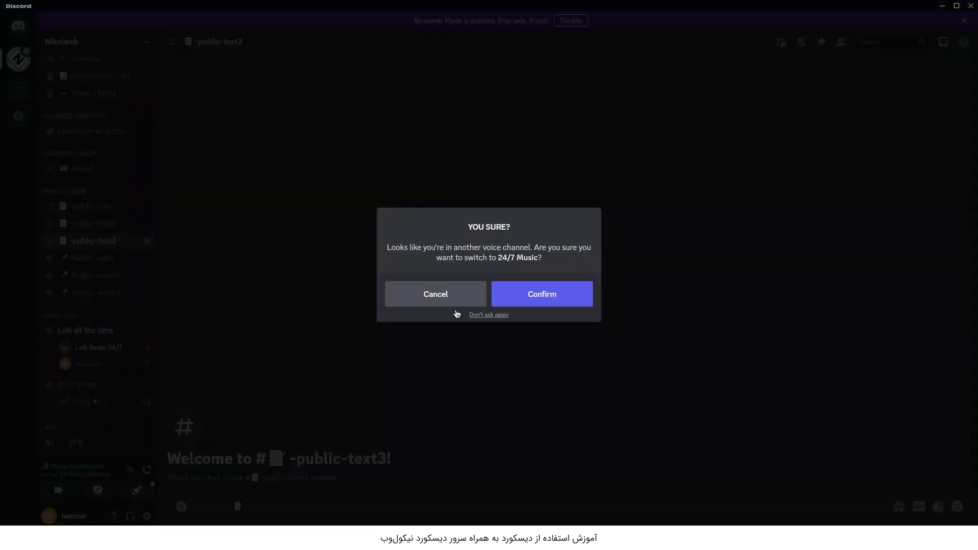
left_click(518, 301)
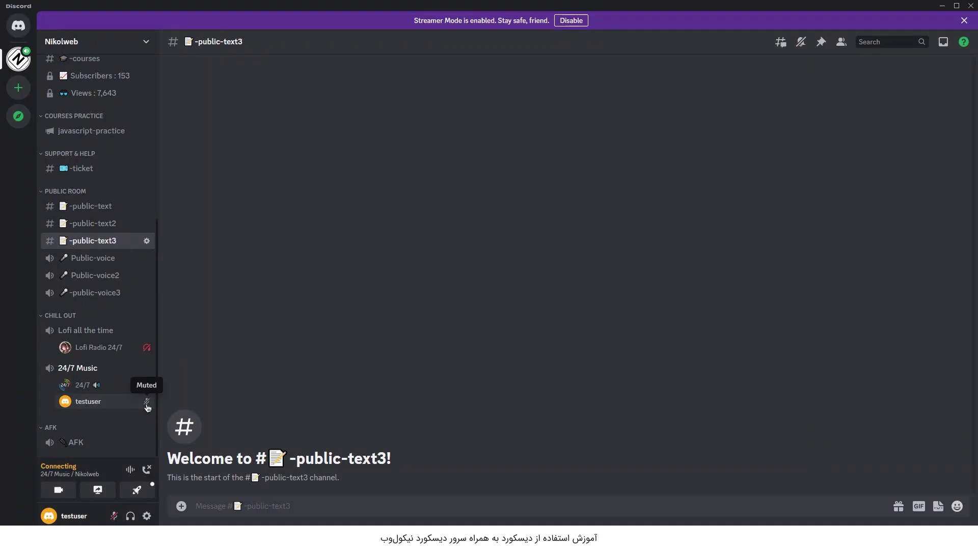
right_click(112, 401)
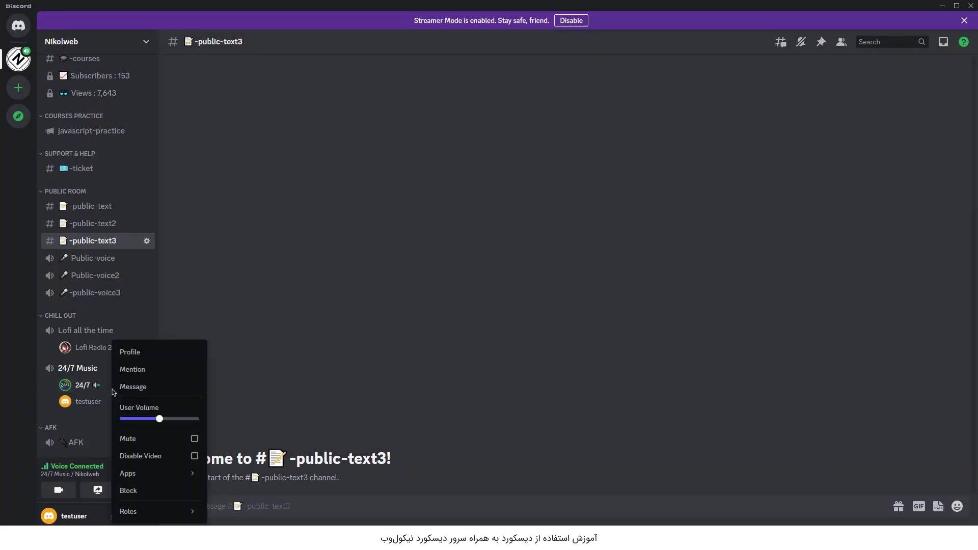
left_click_drag(159, 418, 138, 418)
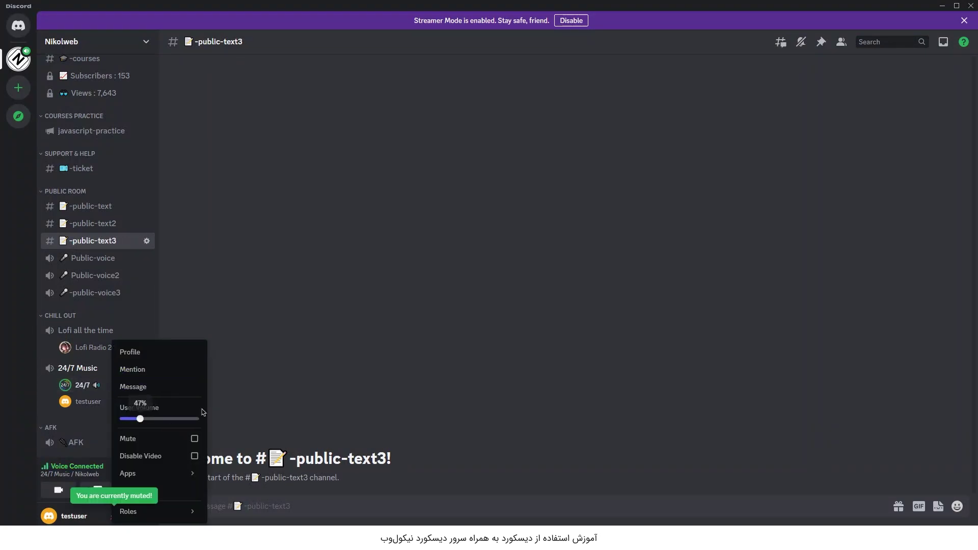
left_click(209, 413)
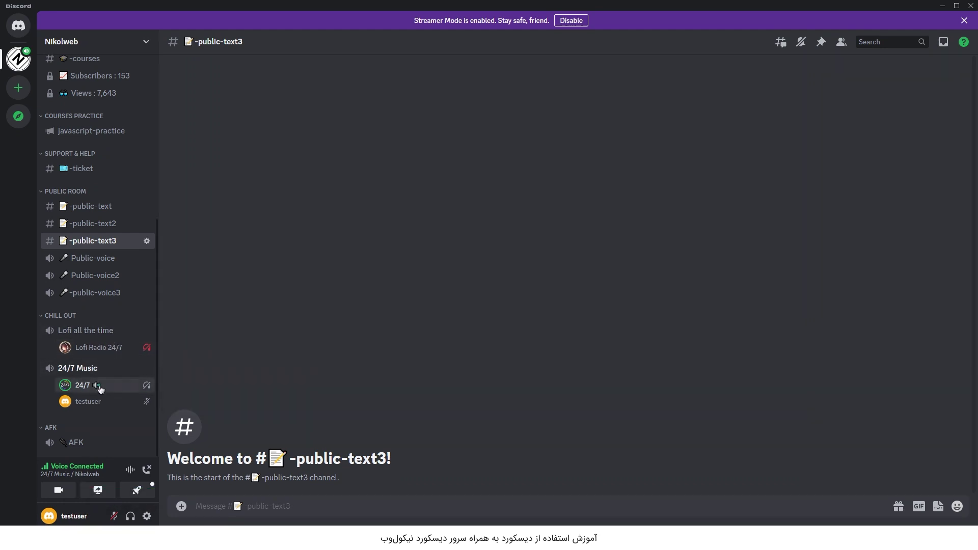
- Lower the 24/7 bot's user volume further to about 28%
right_click(100, 388)
left_click(189, 337)
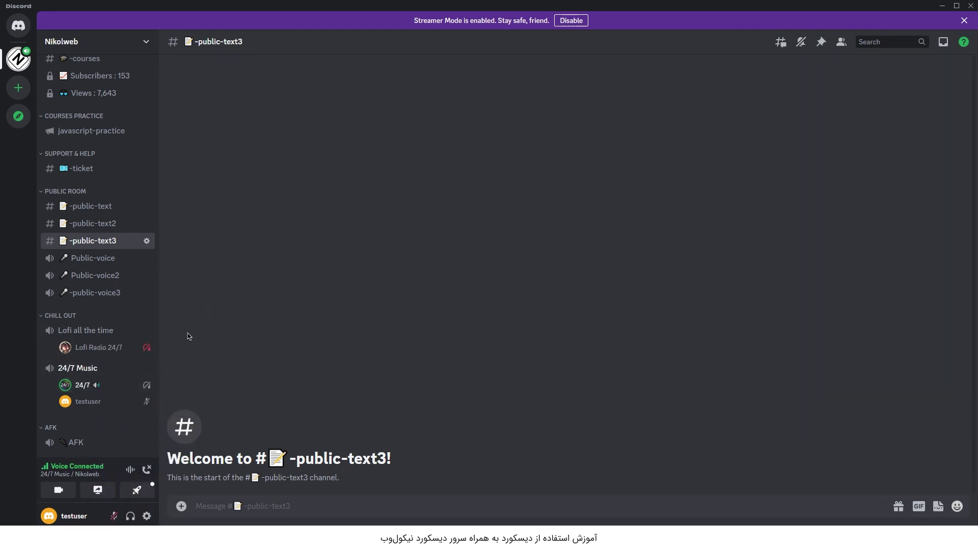
right_click(101, 388)
left_click_drag(159, 419, 130, 419)
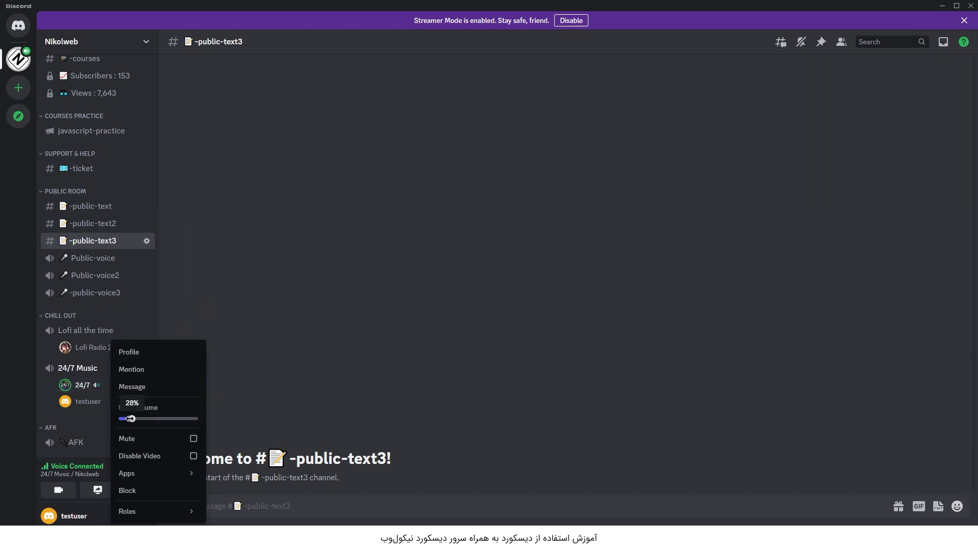
key("Escape")
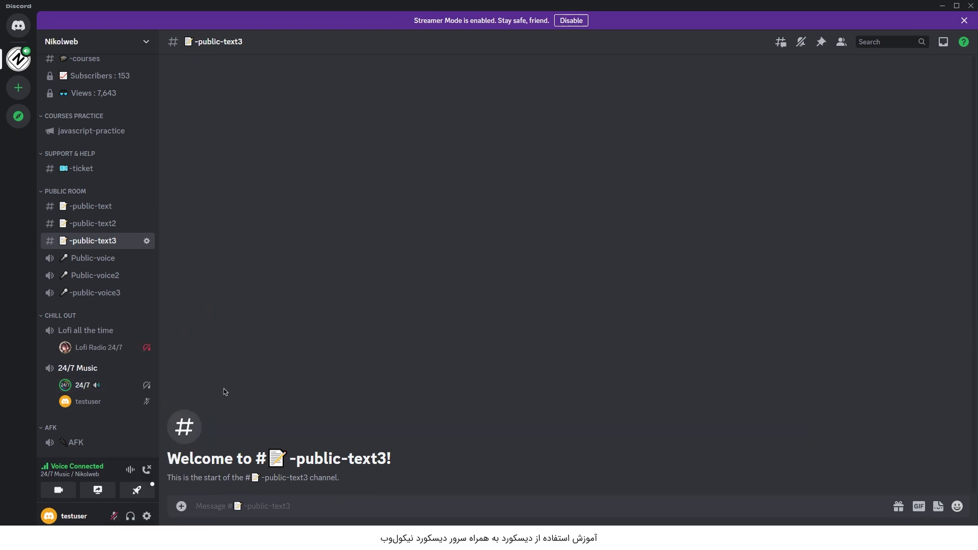
- View the 24/7 bot's profile and its user options, and close them without changing anything
right_click(97, 391)
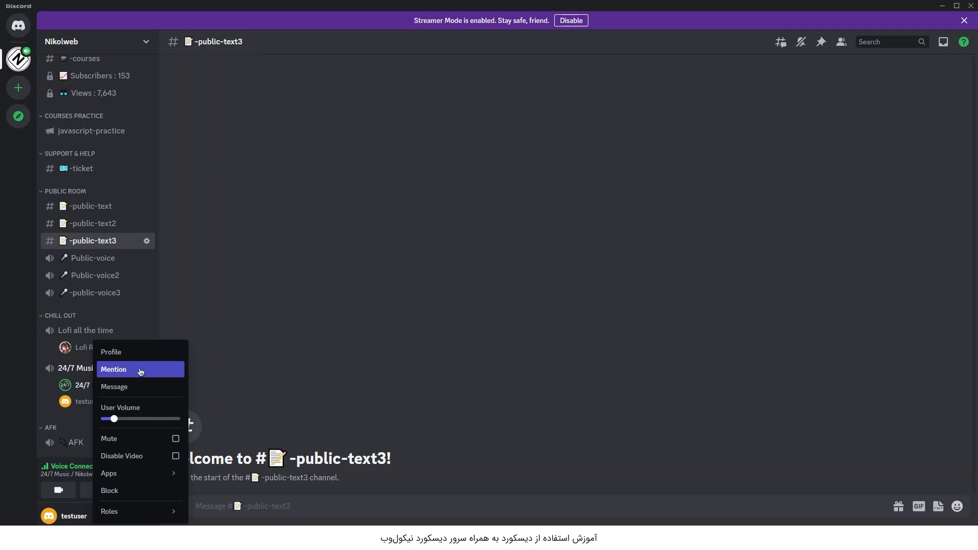
left_click(144, 351)
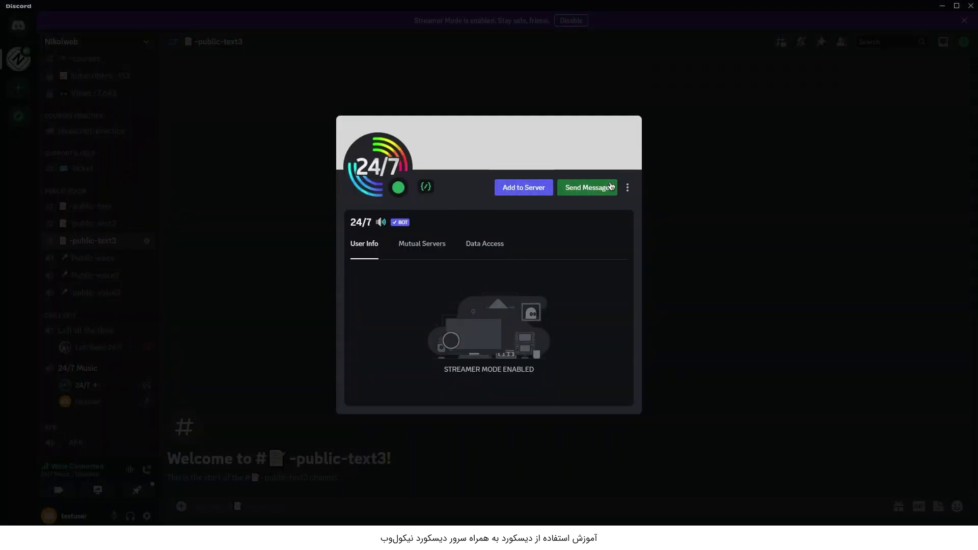
left_click(203, 356)
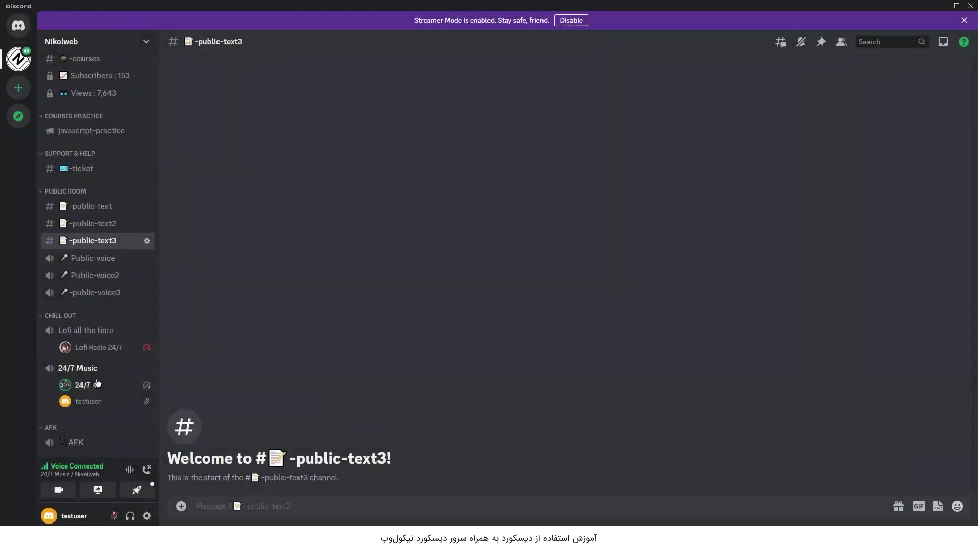
right_click(97, 378)
right_click(80, 385)
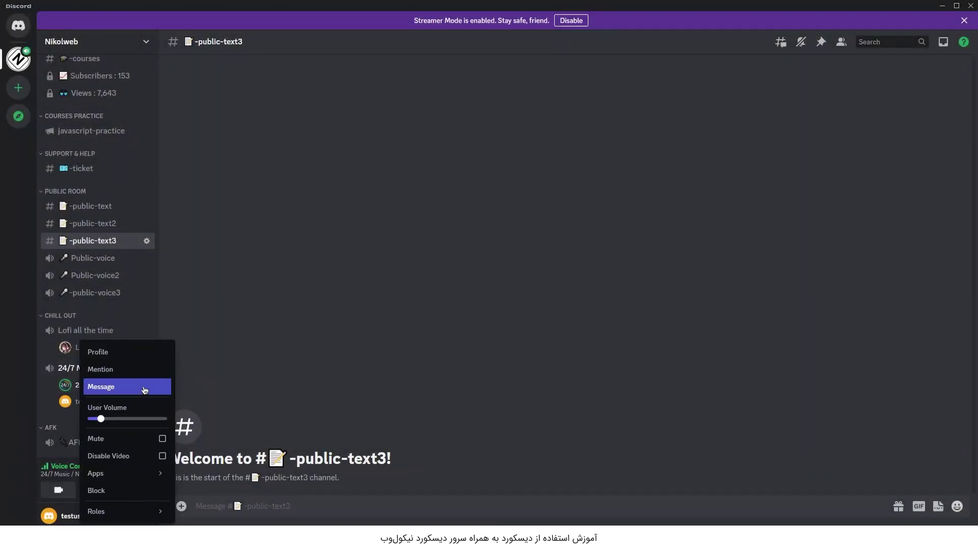
left_click(224, 367)
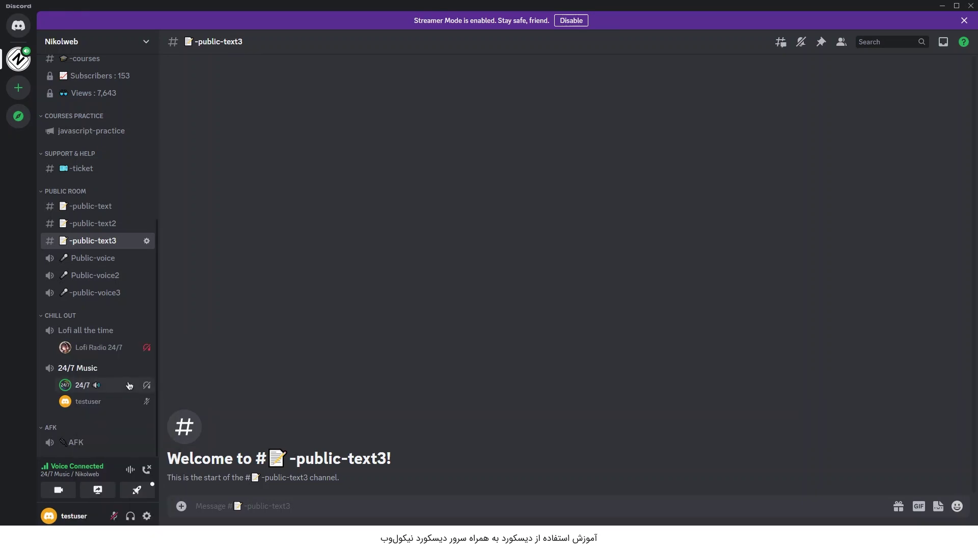
- Switch to the AFK voice channel and confirm leaving the current voice channel
scroll(107, 380, "up", 6)
scroll(91, 374, "down", 3)
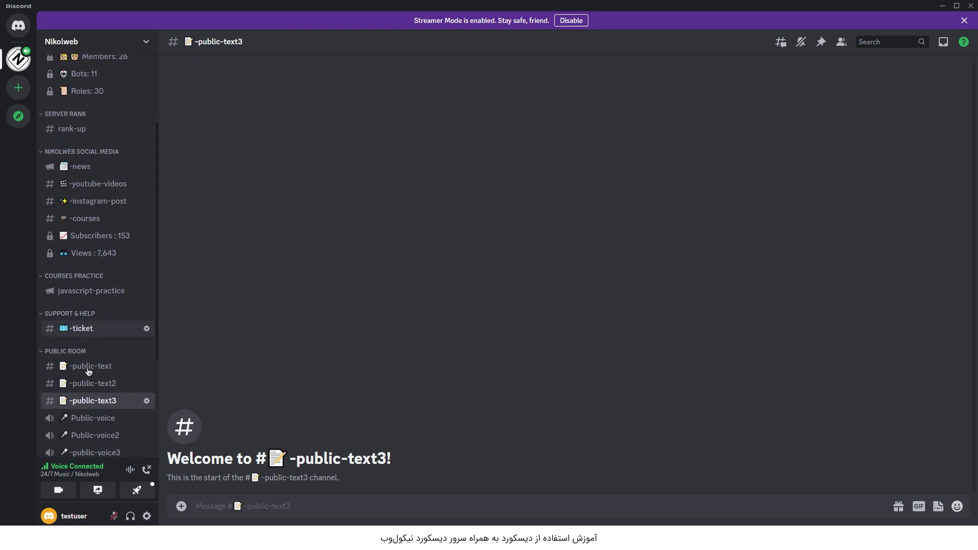
scroll(88, 371, "down", 3)
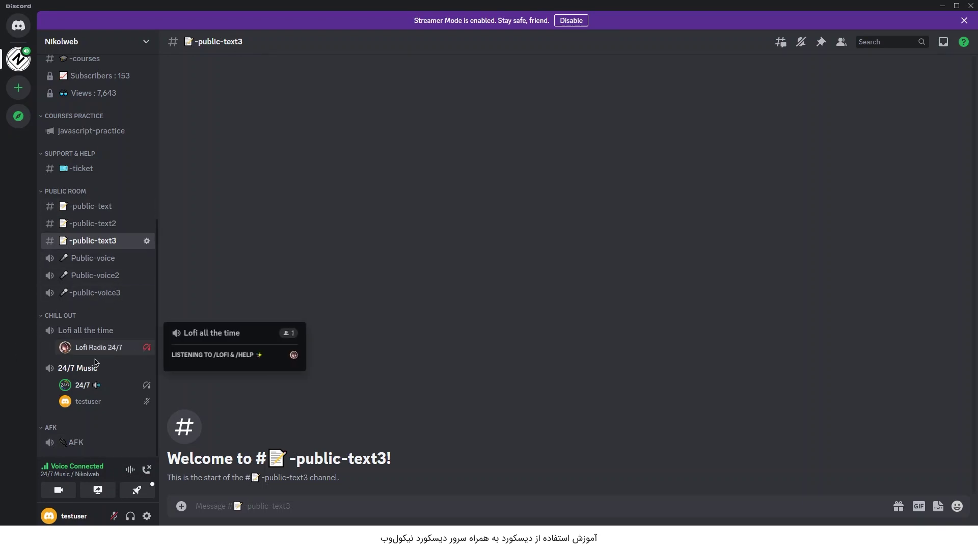
left_click(76, 442)
key("Return")
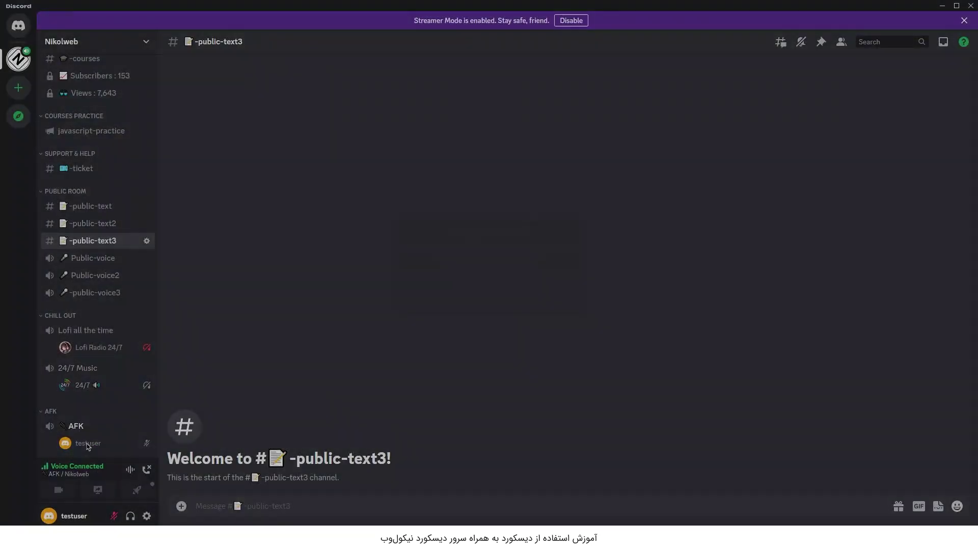
left_click(448, 295)
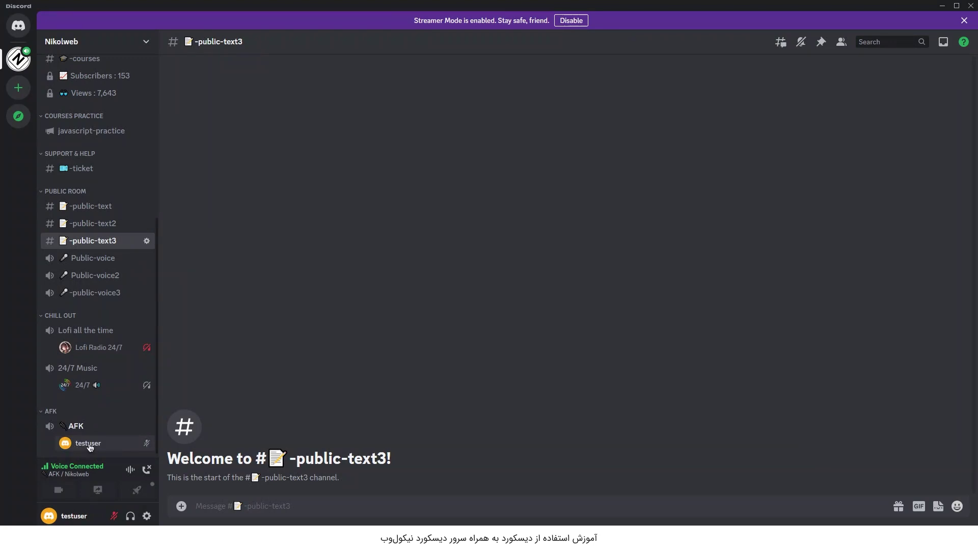
scroll(89, 447, "up", 5)
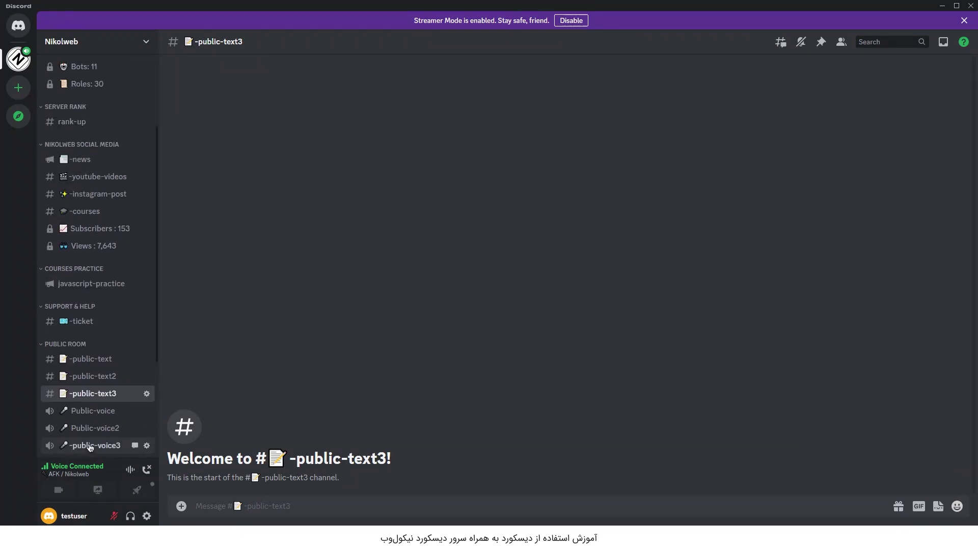
scroll(90, 447, "up", 1)
scroll(90, 447, "down", 5)
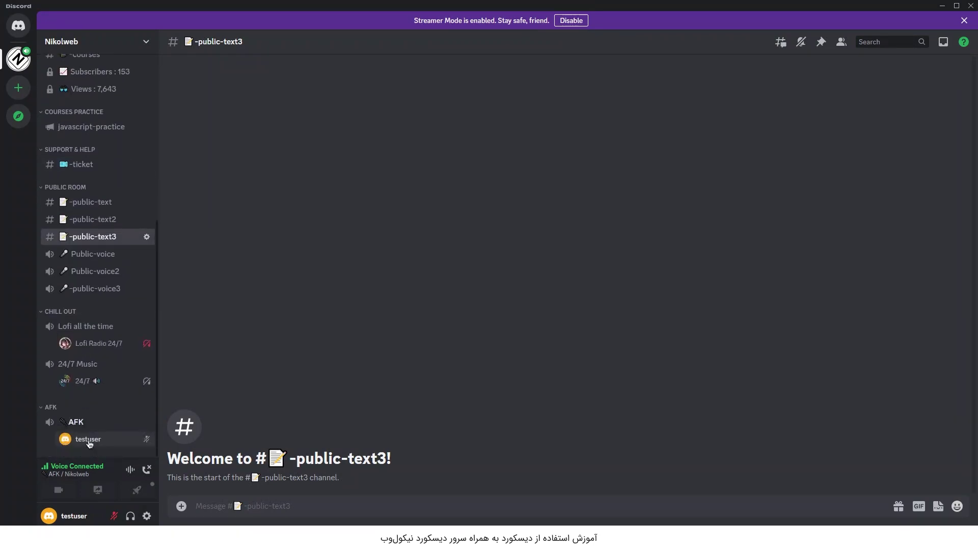
scroll(89, 444, "up", 8)
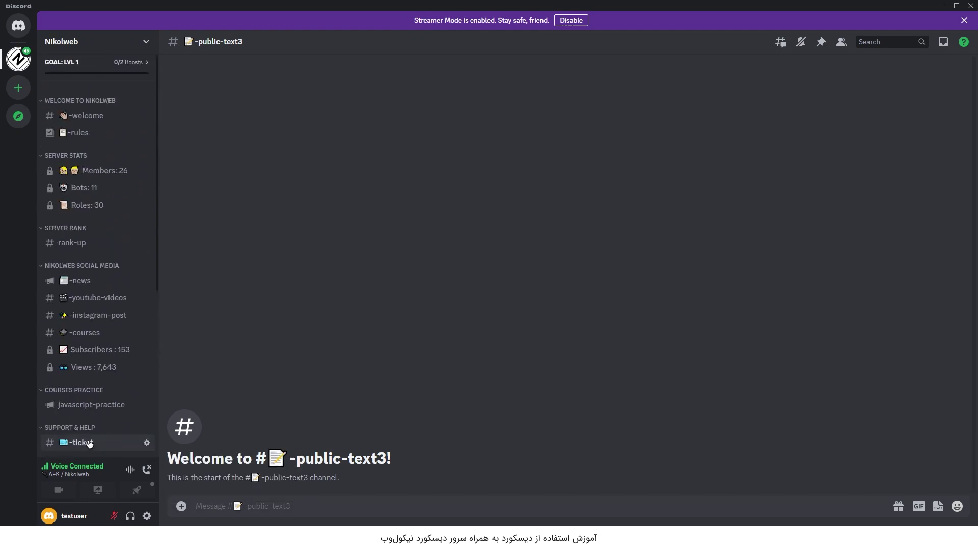
scroll(90, 444, "down", 6)
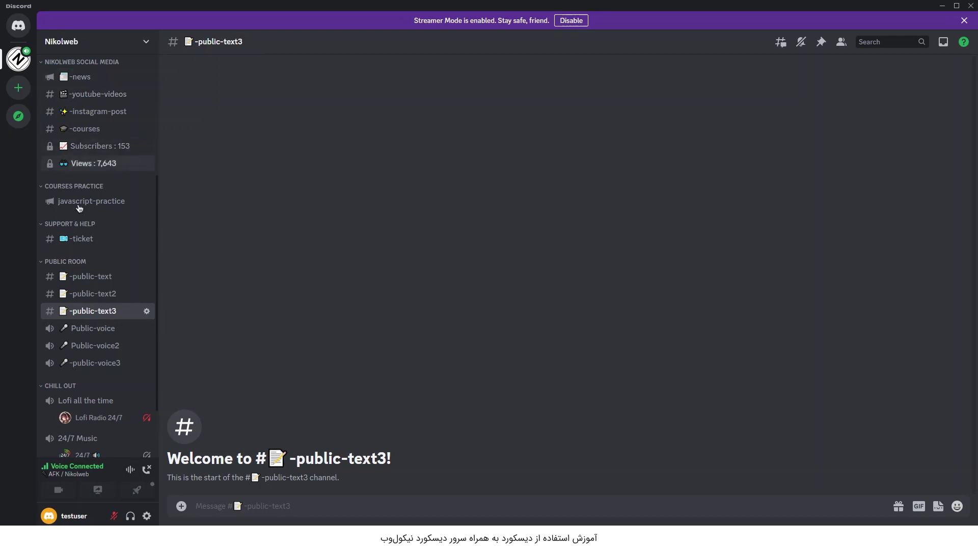
- Turn off Streamer Mode in the user settings and display the account details
scroll(98, 358, "up", 6)
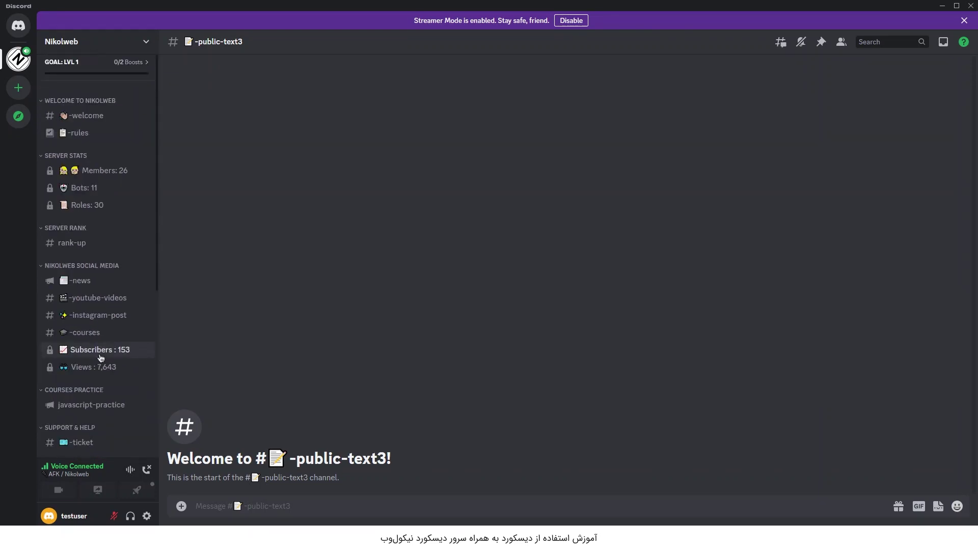
left_click(147, 516)
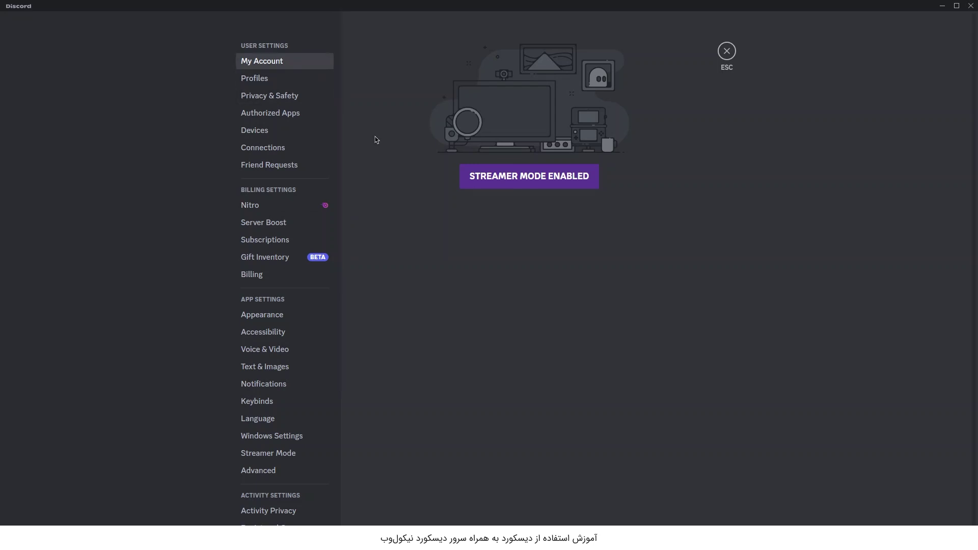
left_click(494, 187)
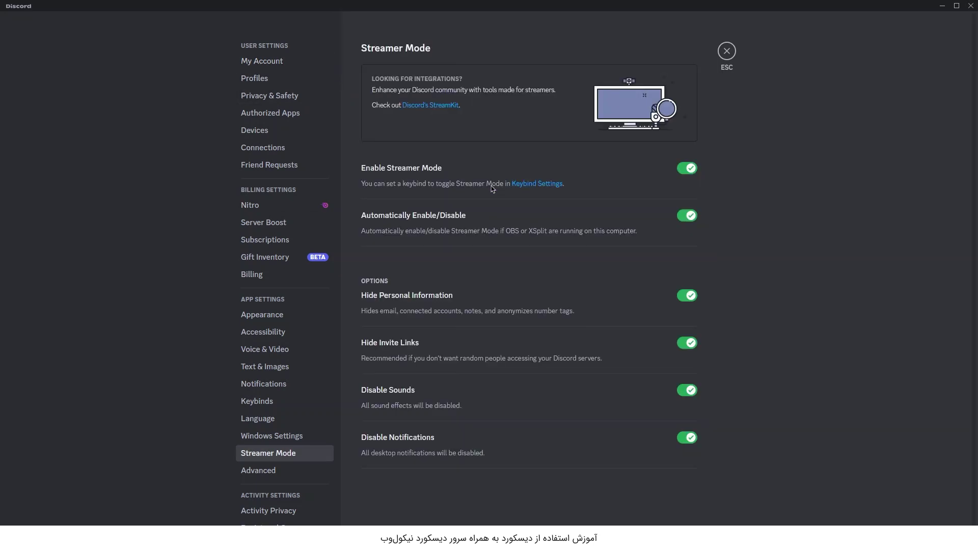
left_click(265, 61)
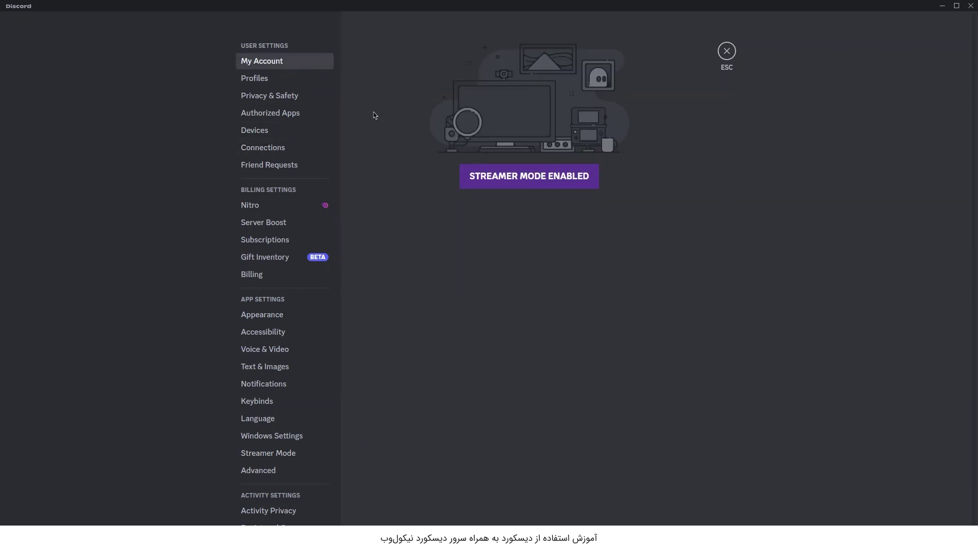
left_click(498, 176)
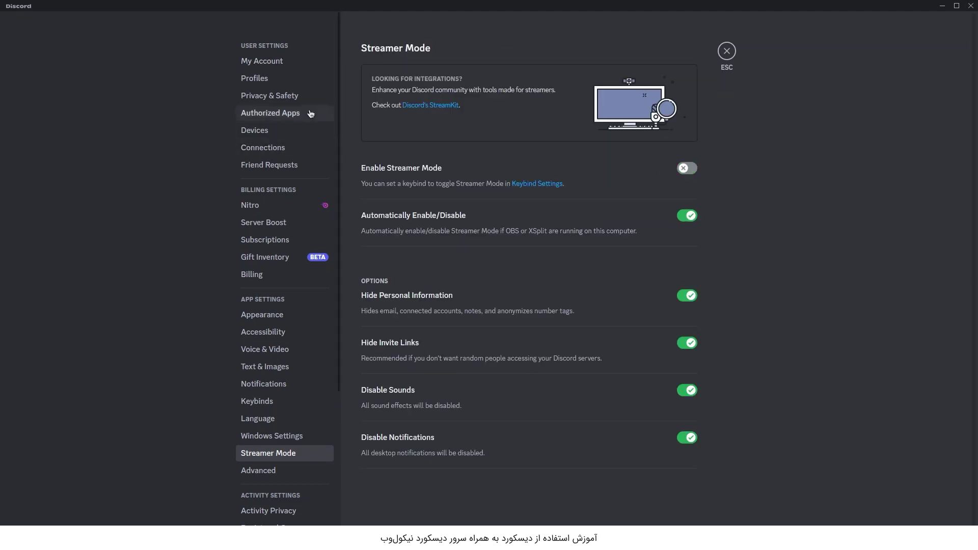
left_click(262, 61)
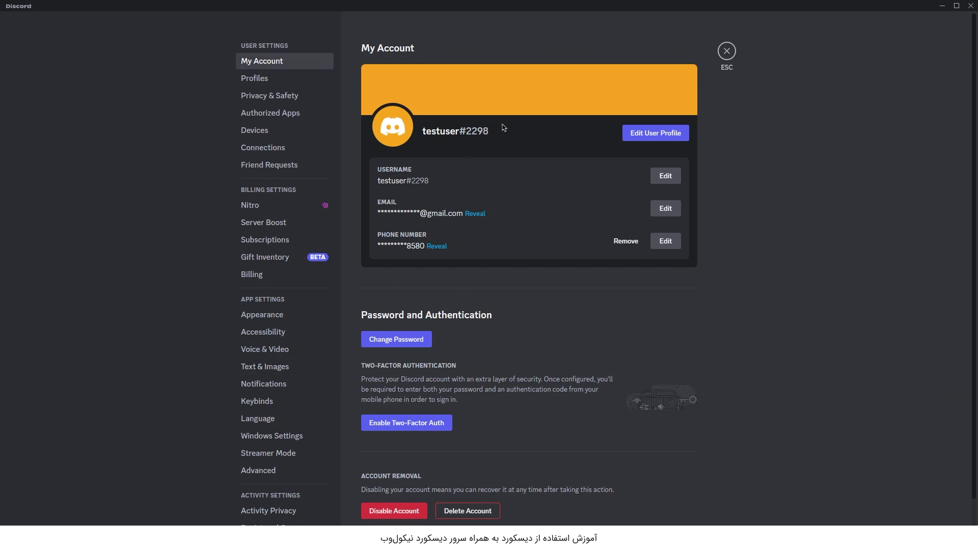
- Edit the user profile and try the magenta preset as the banner color
left_click(653, 134)
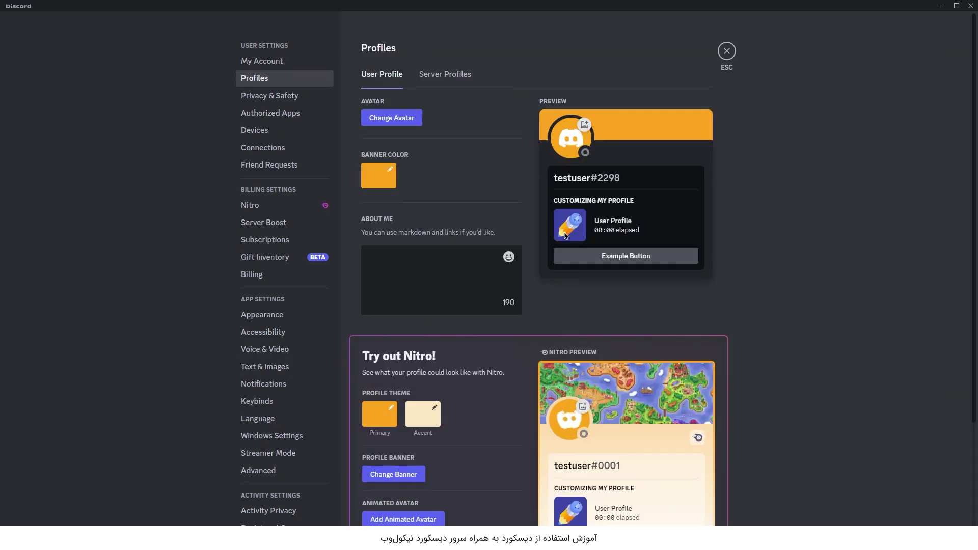
left_click(394, 171)
left_click(502, 222)
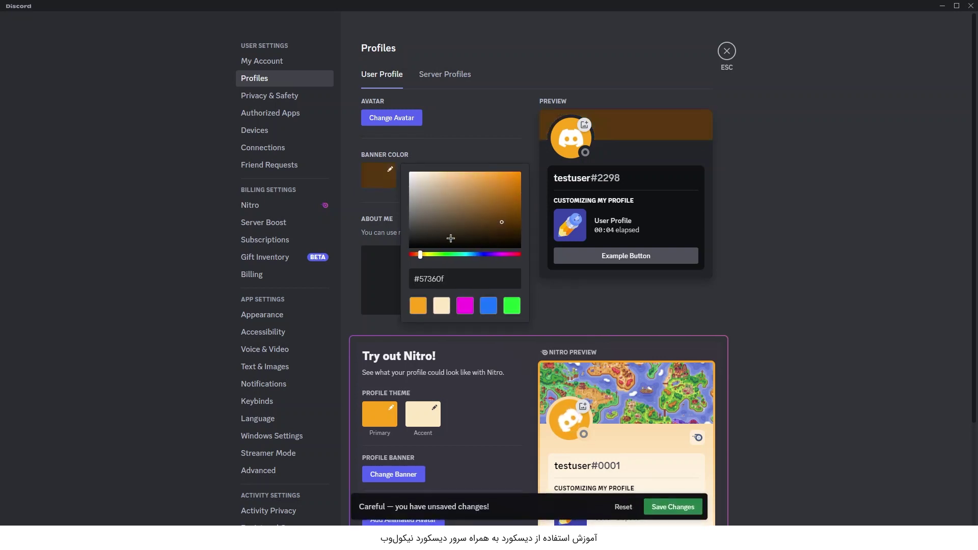
left_click(521, 227)
left_click(469, 312)
left_click(425, 249)
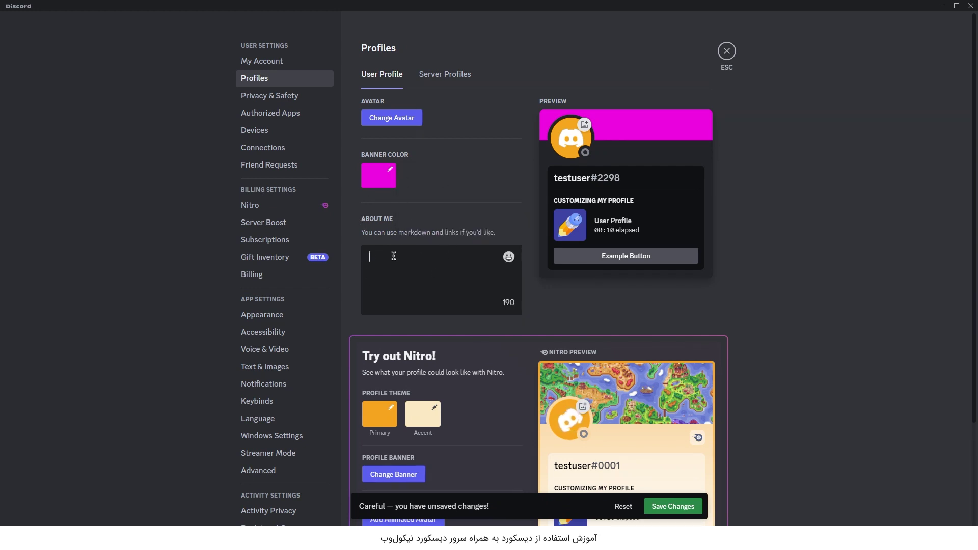
- Examine the Nitro profile features and its subscription plans, and close the plan selection without choosing one
scroll(434, 223, "down", 3)
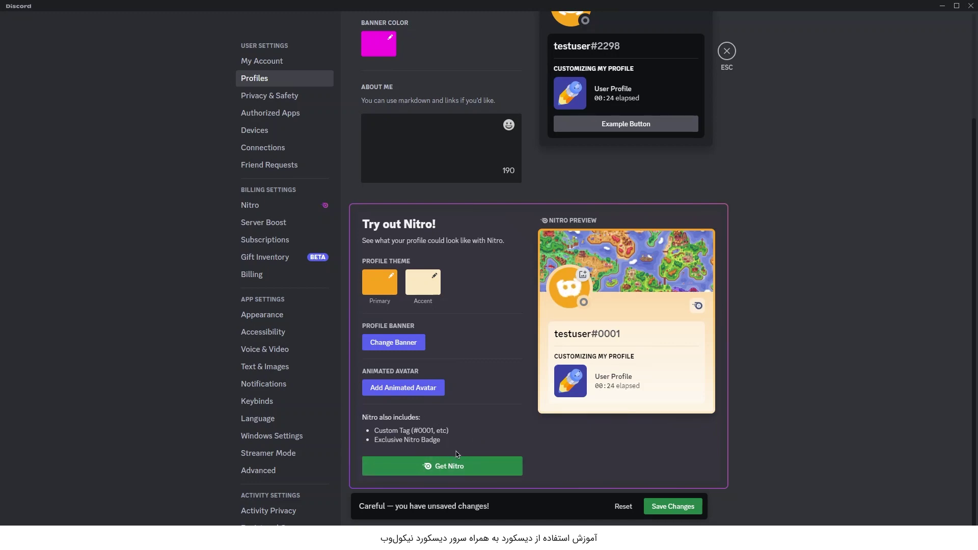
left_click(474, 476)
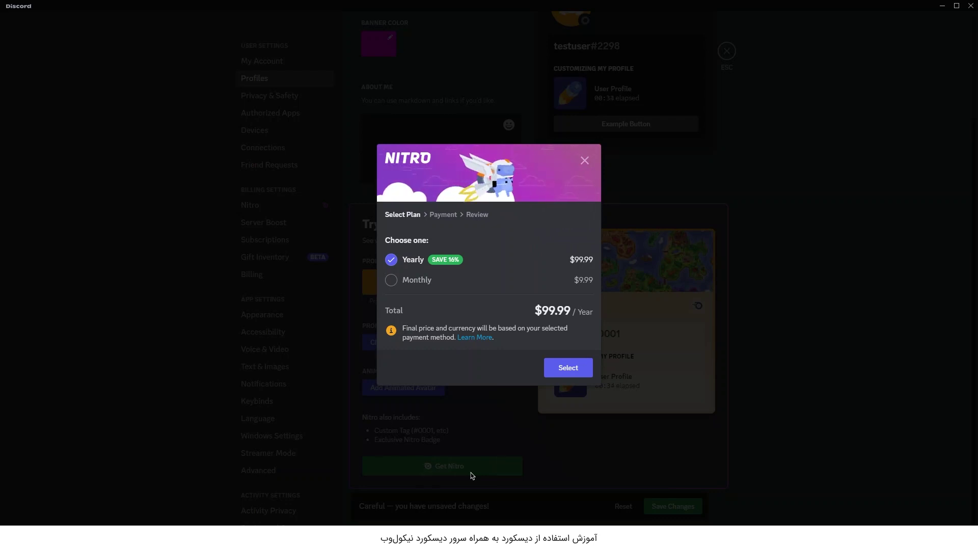
left_click(473, 477)
scroll(504, 372, "up", 3)
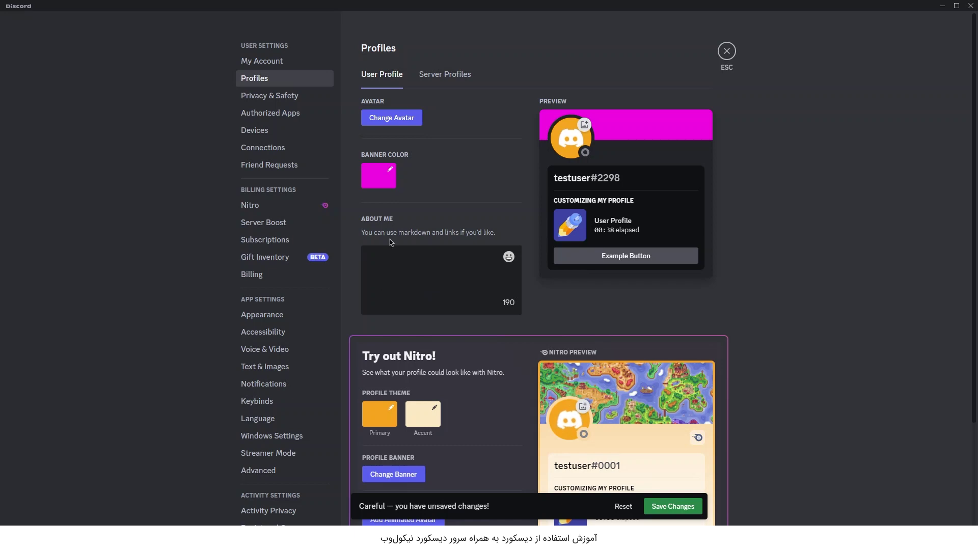
- Reset the unsaved profile changes and examine the server profile options for Nikolweb
left_click(443, 74)
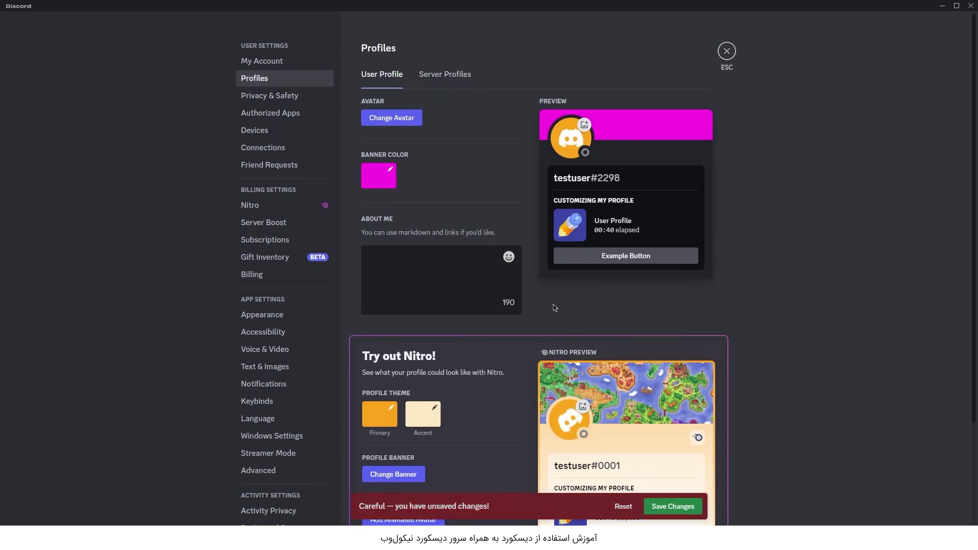
left_click(623, 506)
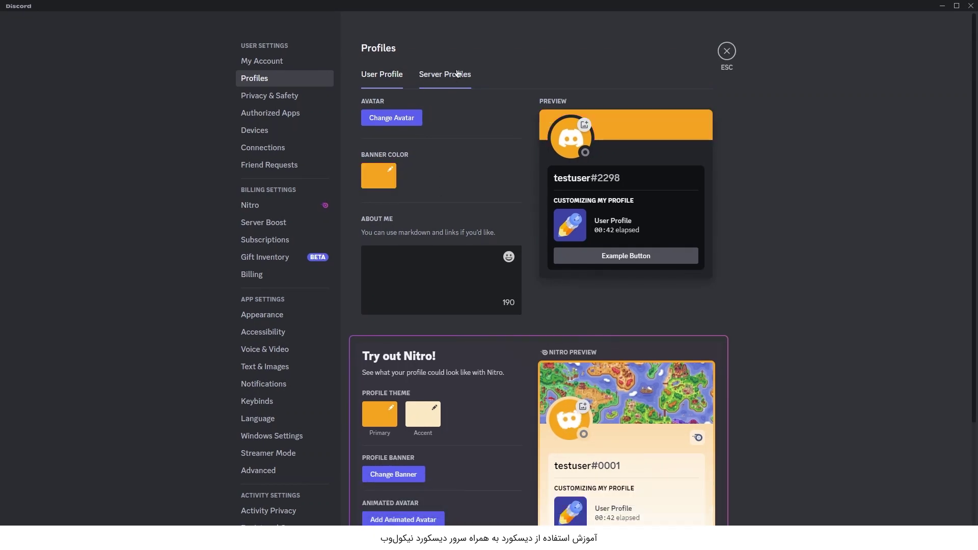
left_click(457, 75)
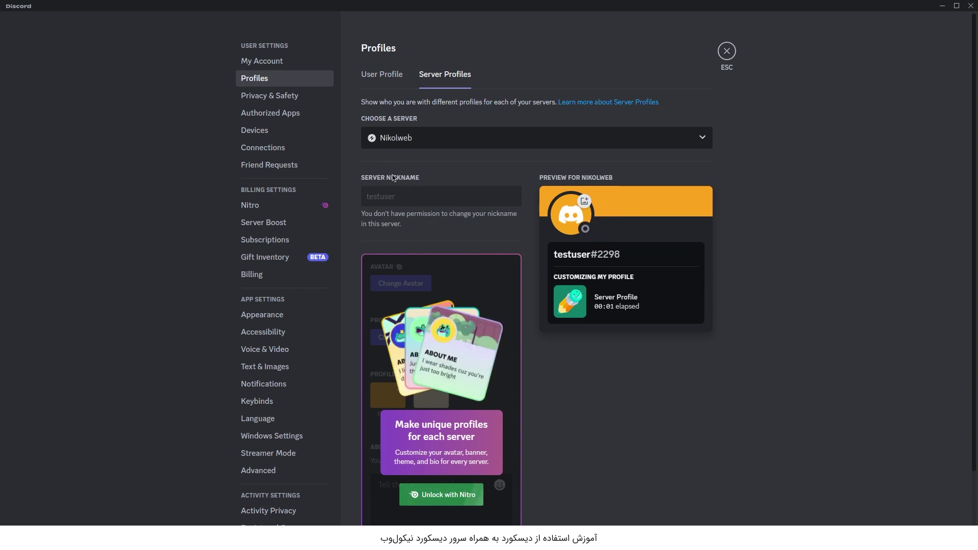
left_click(404, 140)
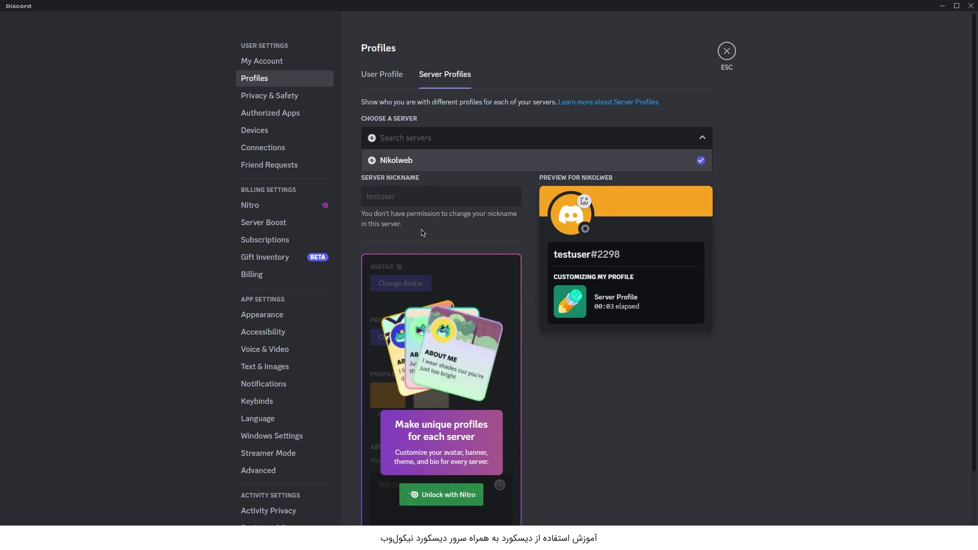
left_click(413, 141)
scroll(430, 296, "down", 2)
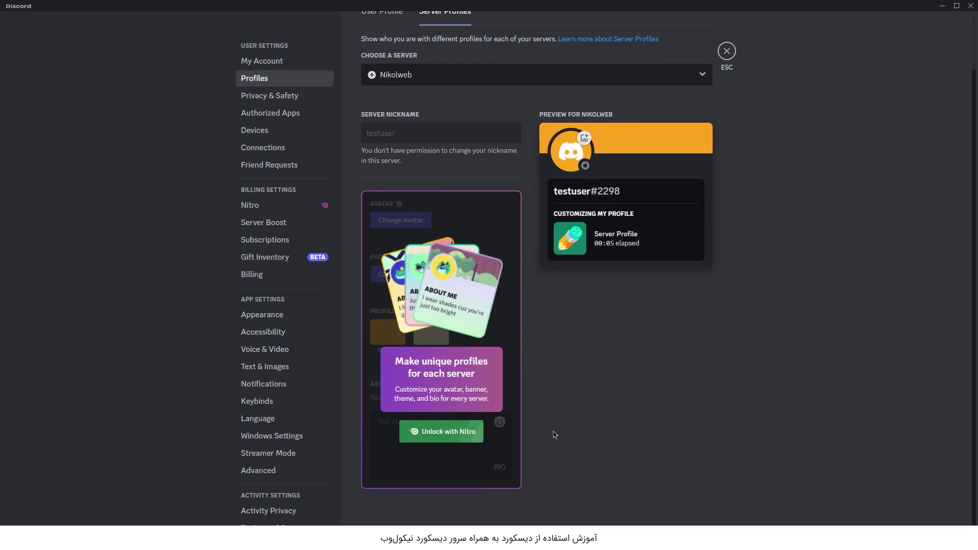
scroll(385, 382, "up", 2)
scroll(415, 360, "down", 2)
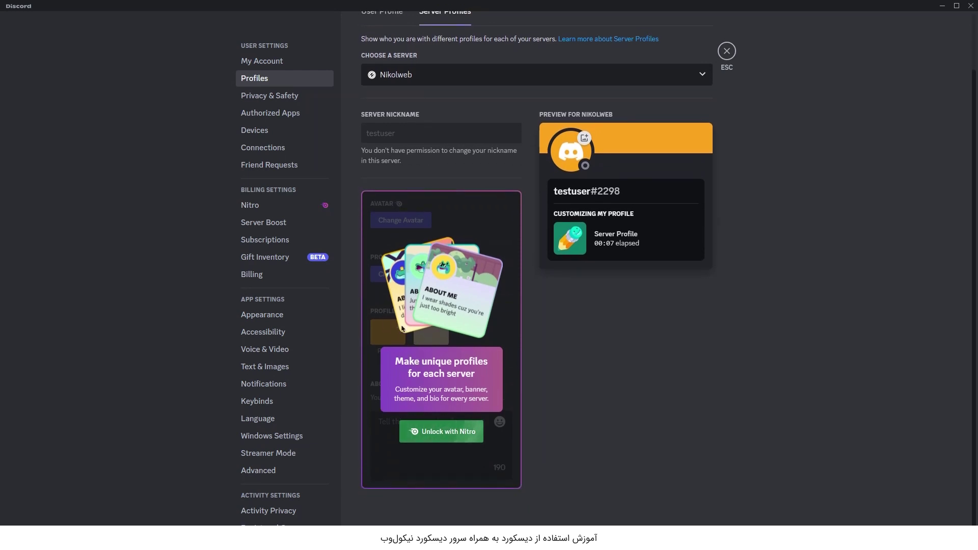
- Review the full list of services available for account connections and the settings for who can send friend requests
left_click(286, 153)
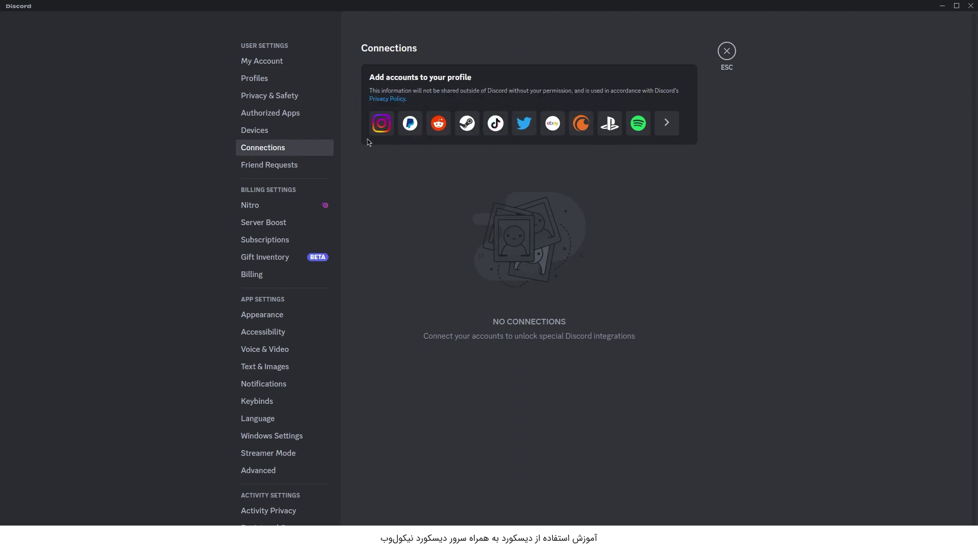
left_click(681, 126)
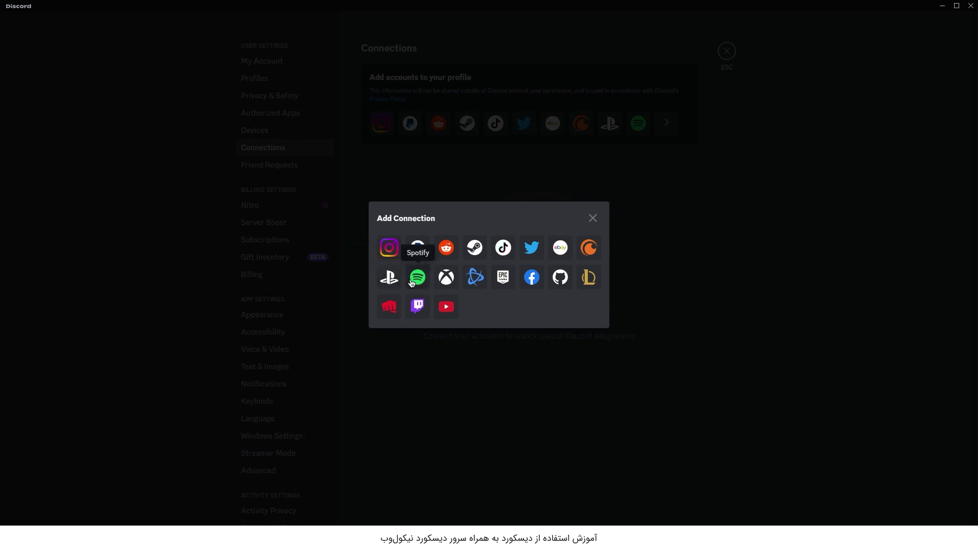
left_click(663, 307)
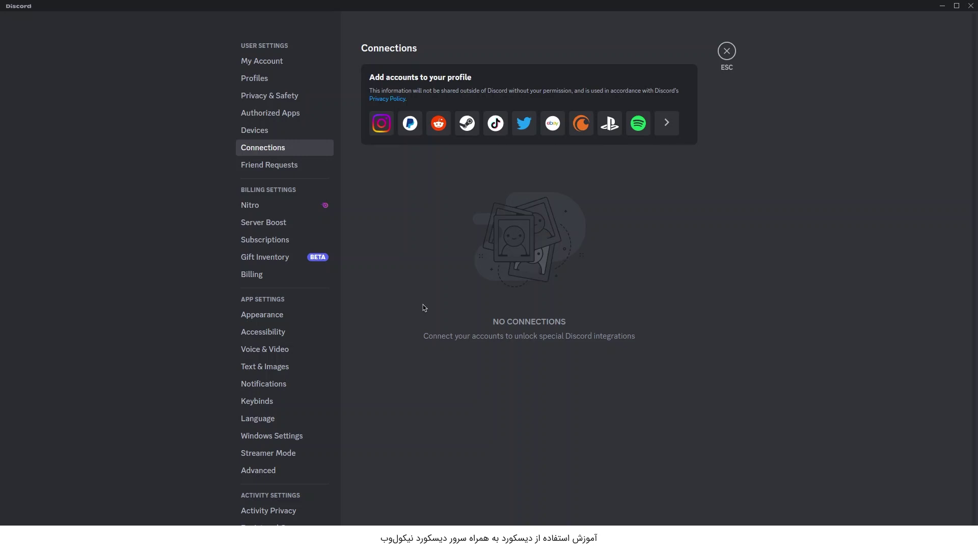
left_click(308, 164)
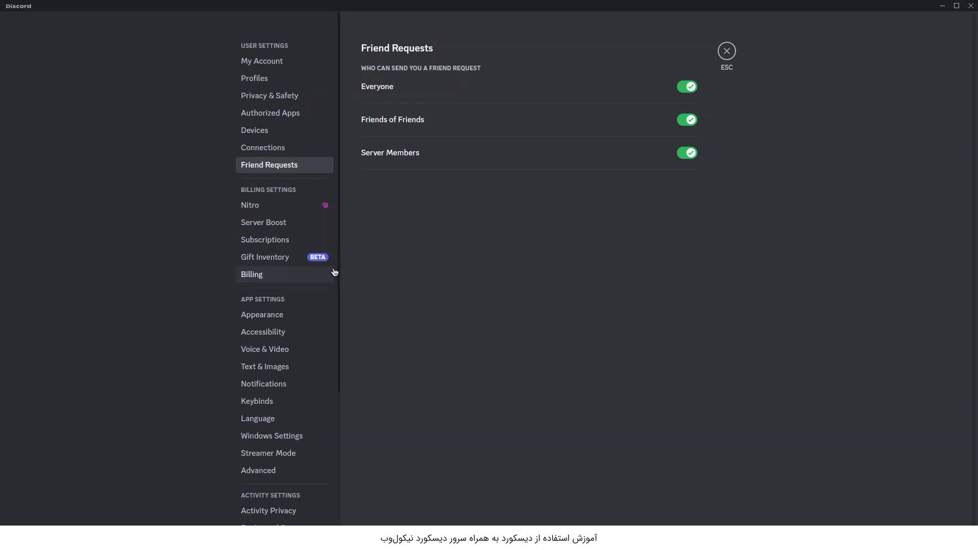
- Examine the available voice input and output devices and the system's headphone volume, leaving them unchanged
left_click(303, 359)
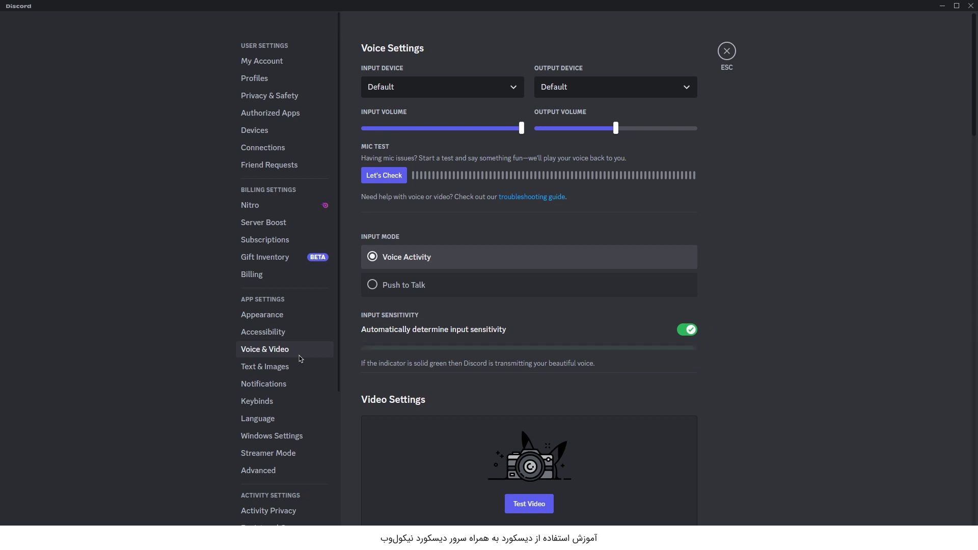
left_click(385, 85)
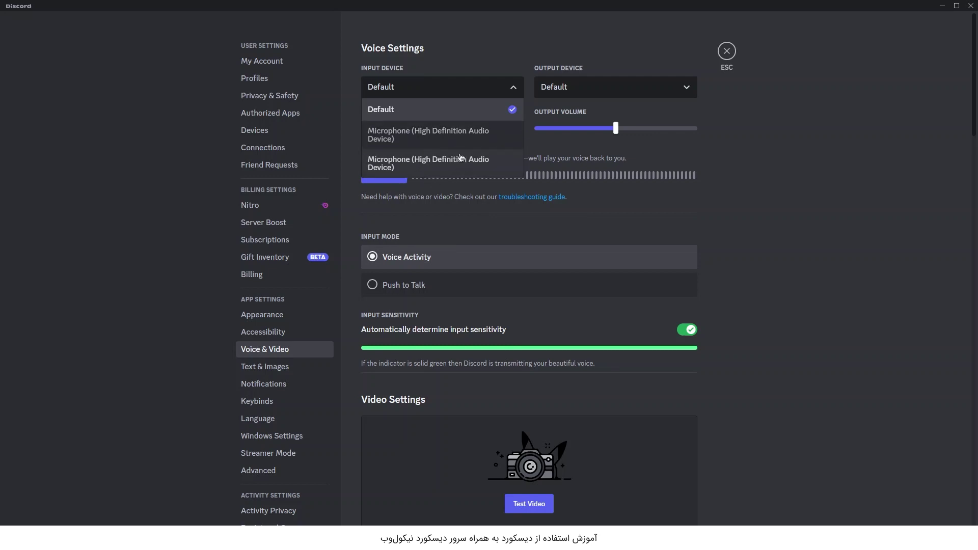
left_click(566, 156)
left_click(566, 88)
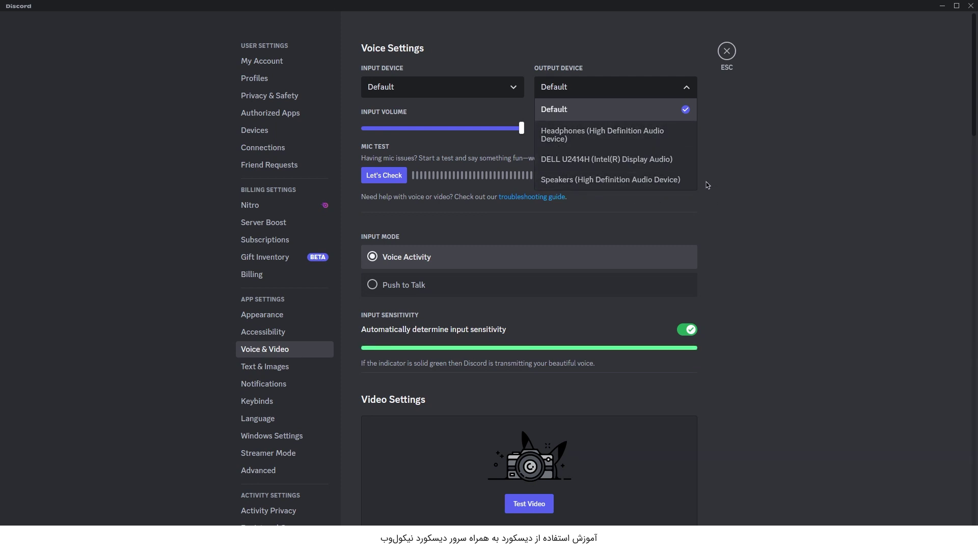
left_click(565, 90)
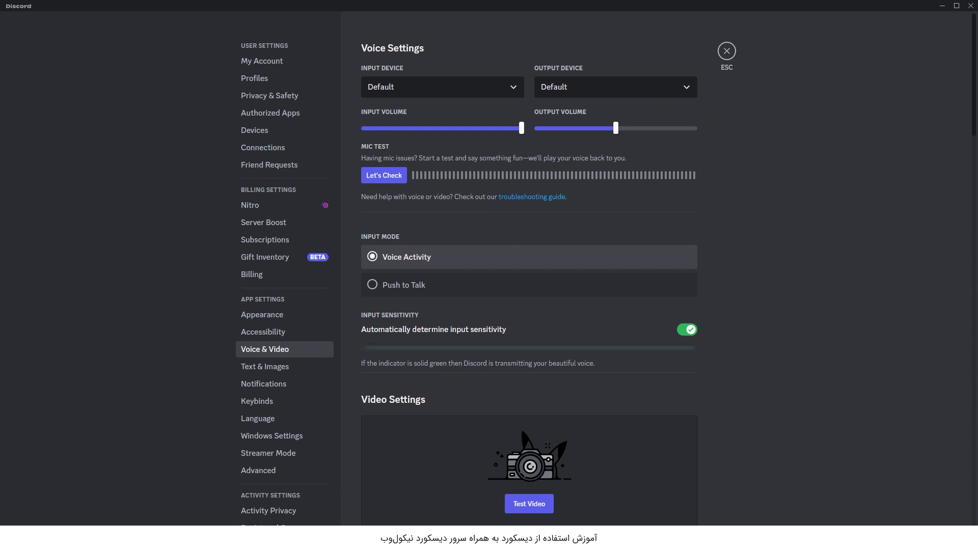
left_click(912, 542)
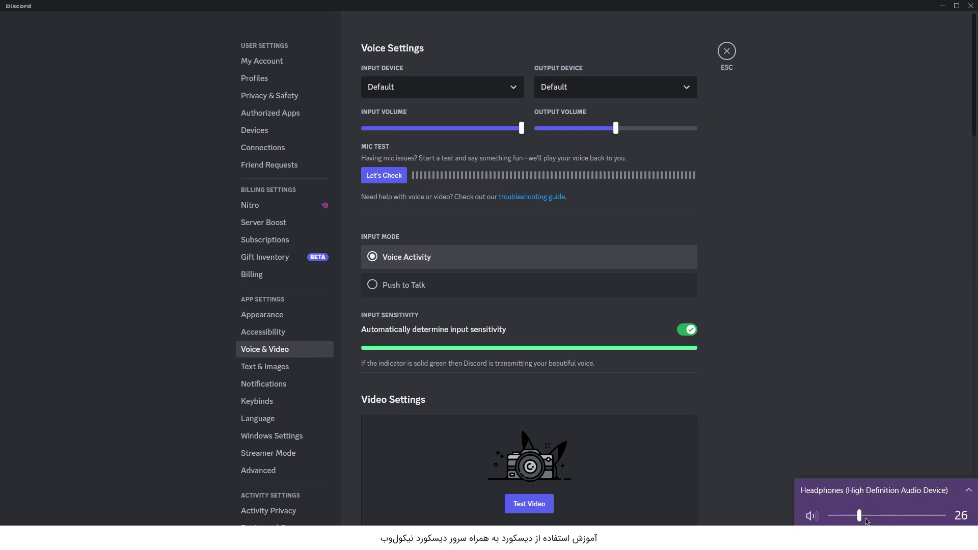
left_click(748, 427)
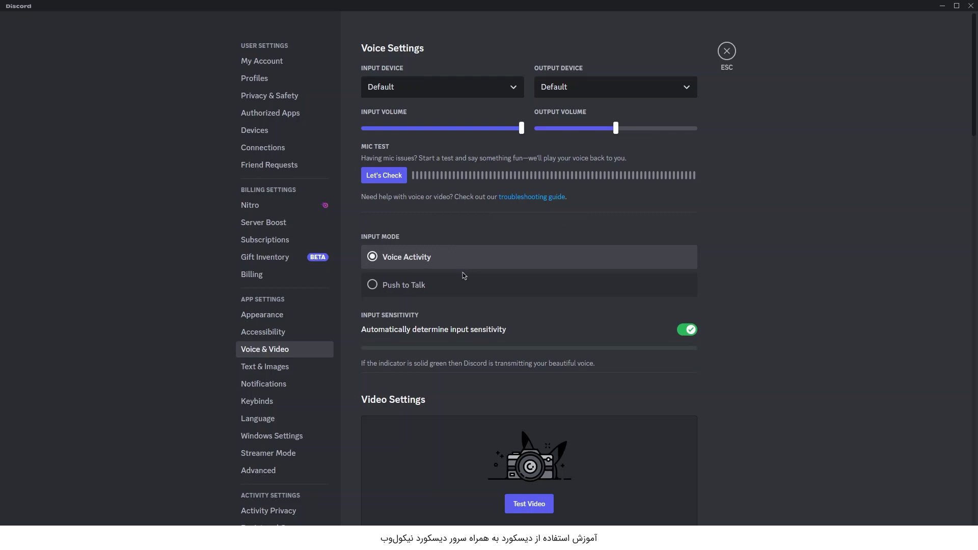
- Set the voice input mode to Push to Talk and review the camera and video background options
left_click(444, 286)
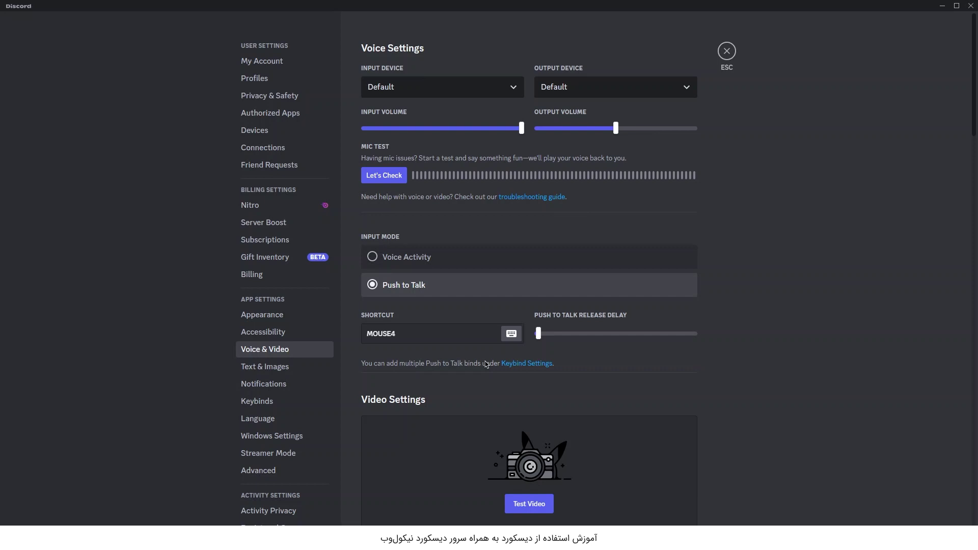
scroll(485, 364, "down", 1)
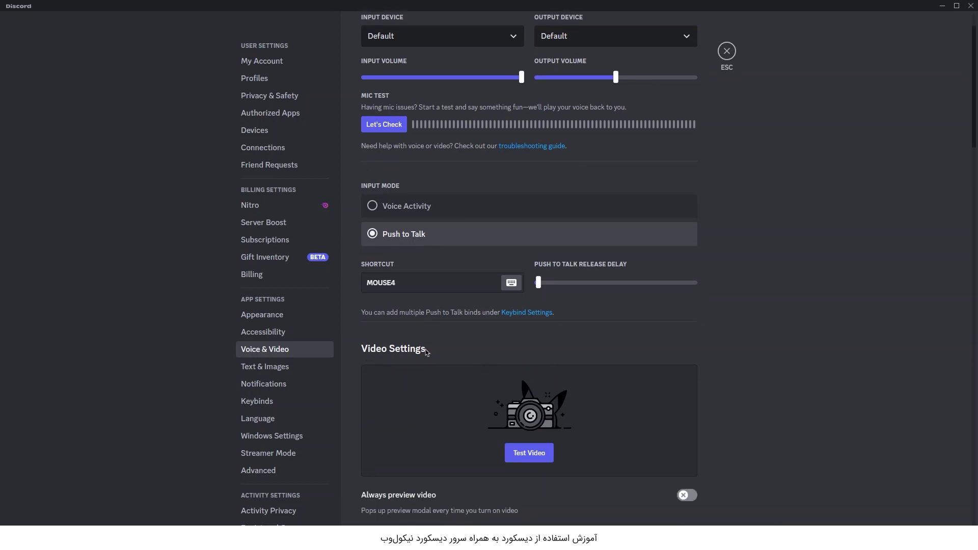
scroll(427, 353, "down", 3)
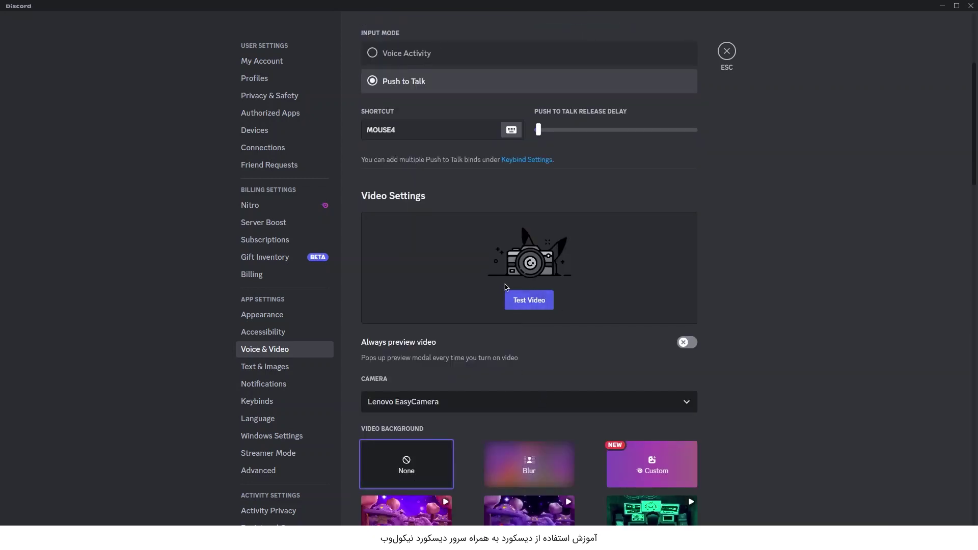
scroll(501, 287, "down", 3)
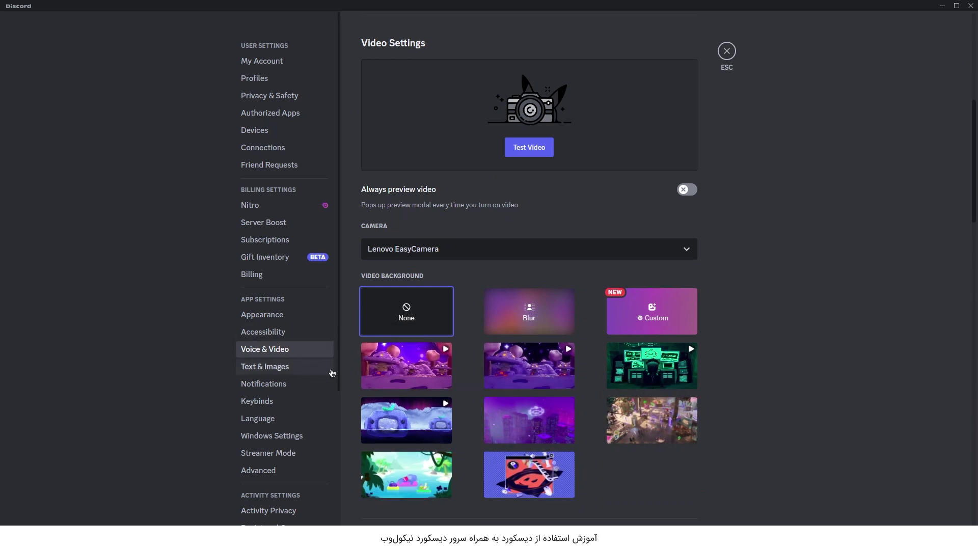
- Add a new keybind in the Keybinds settings with Toggle Mute as its action
scroll(336, 375, "down", 3)
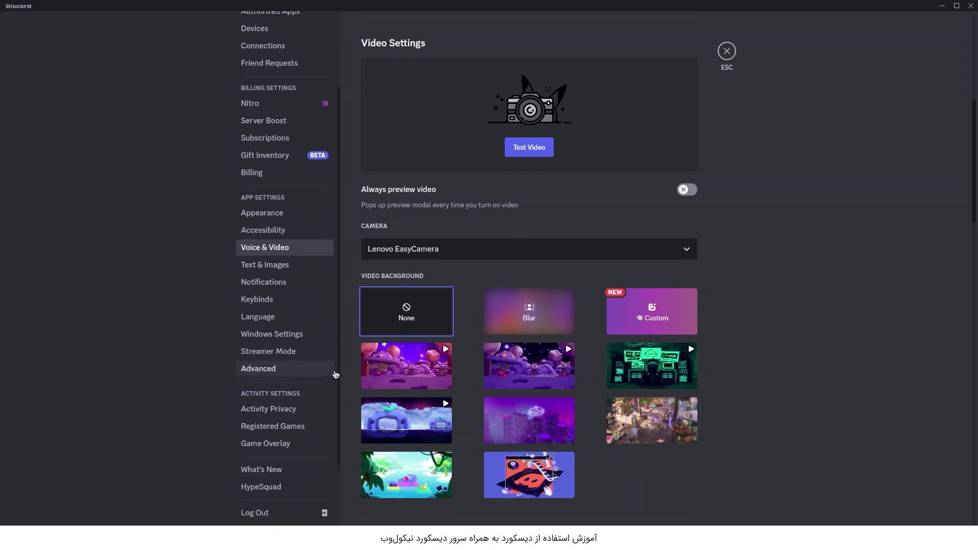
left_click(263, 303)
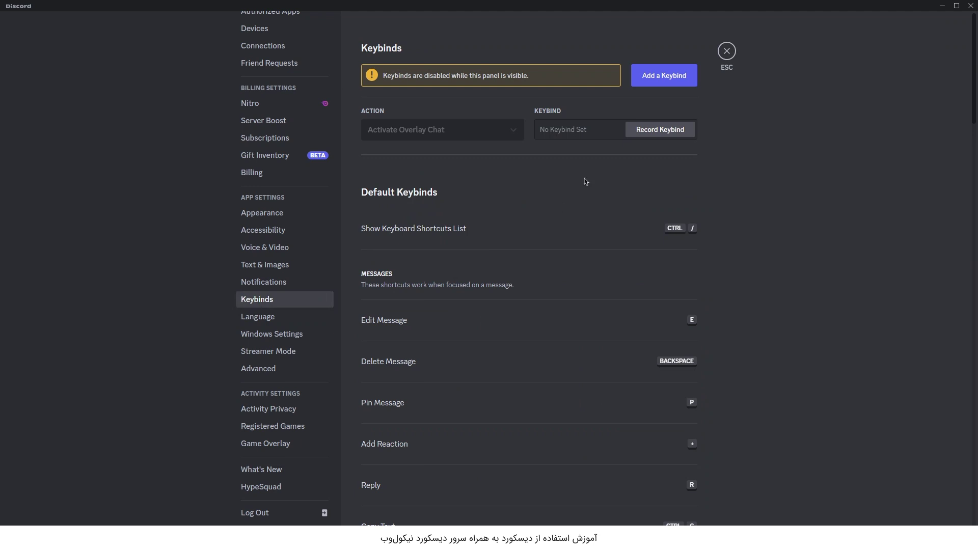
left_click(662, 81)
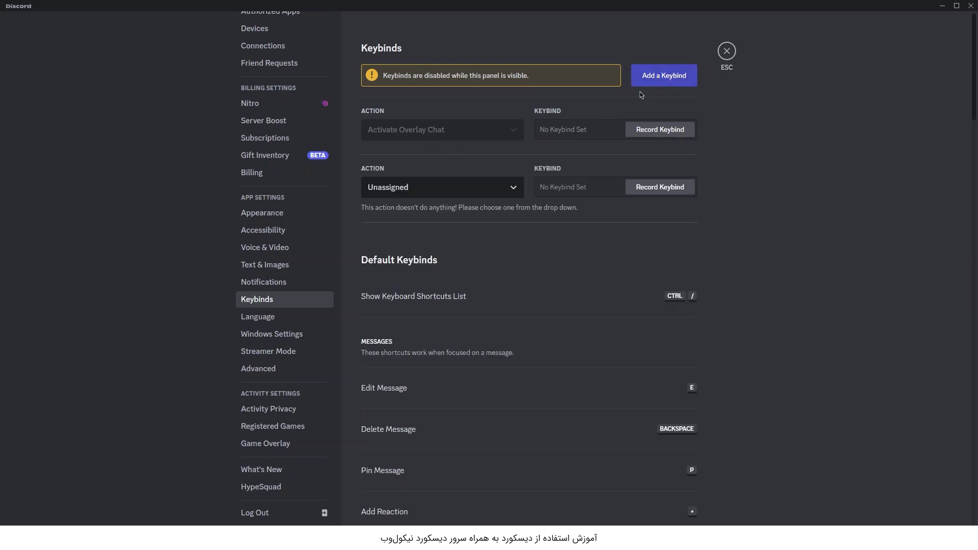
left_click(446, 190)
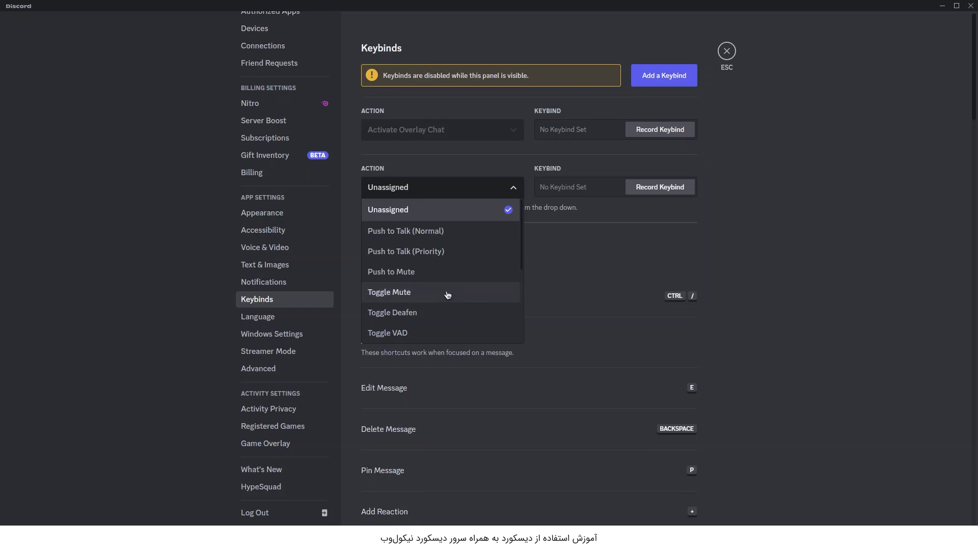
left_click(425, 297)
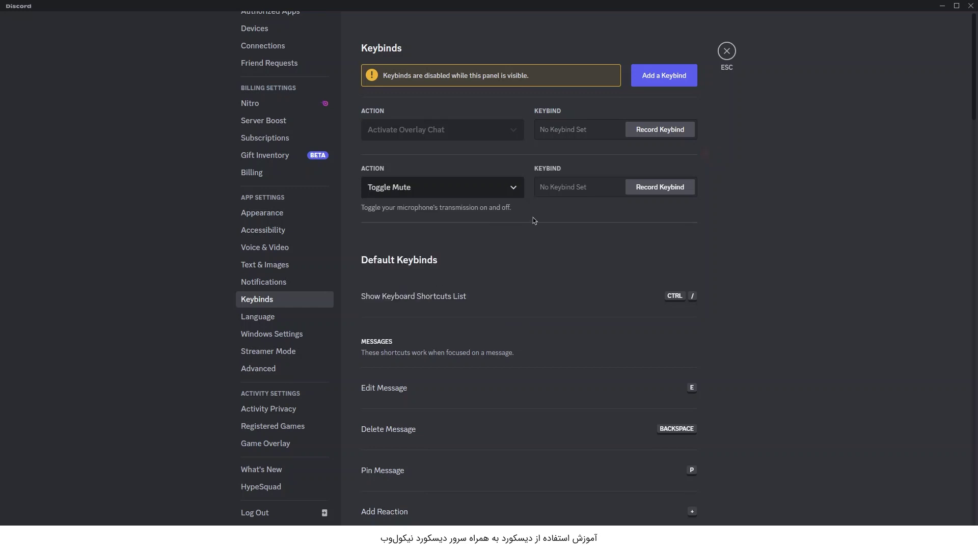
- Record O as the keybind for Toggle Mute and close the user settings
left_click(603, 197)
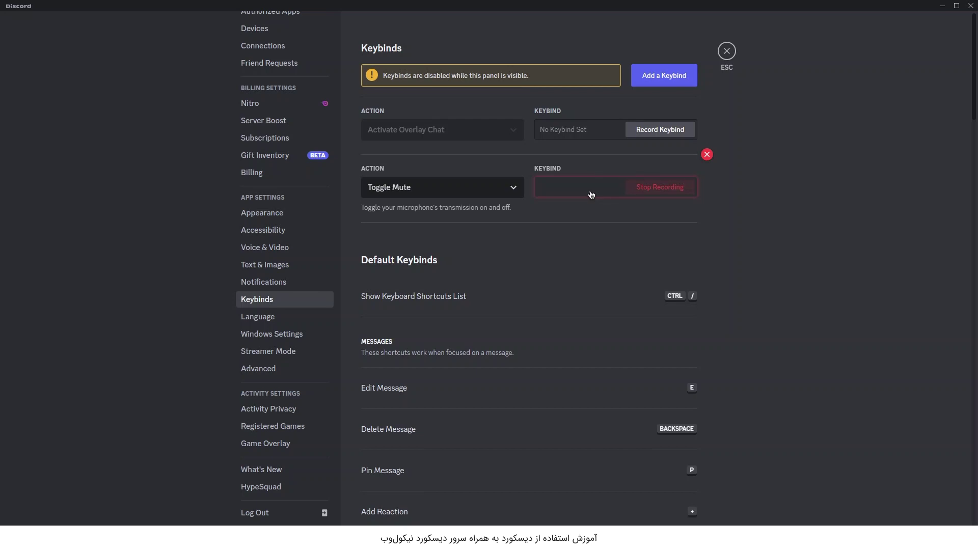
left_click(592, 195)
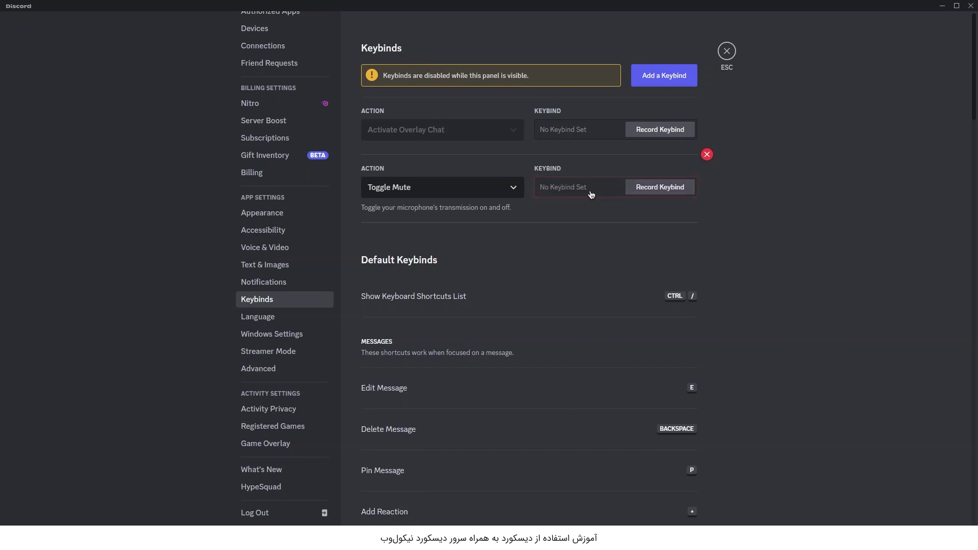
left_click(658, 196)
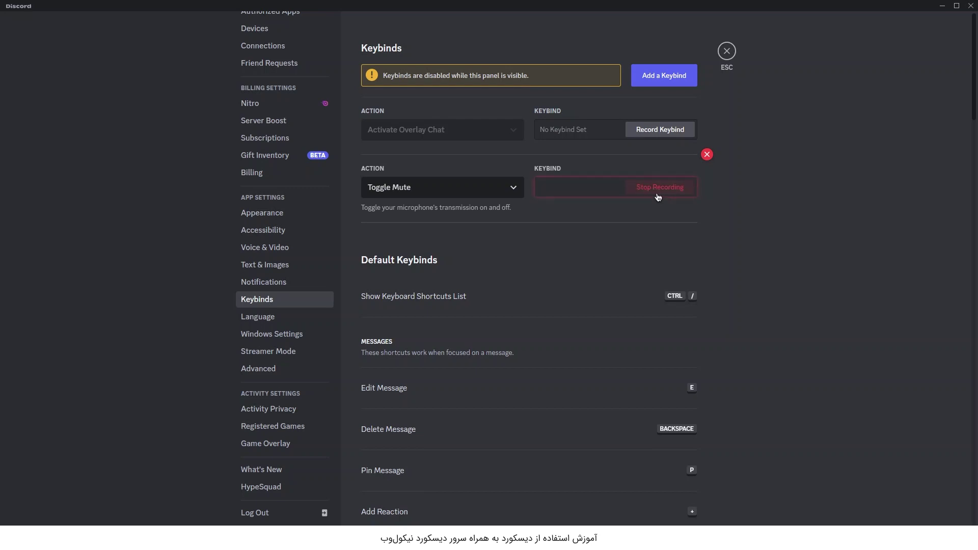
key("o")
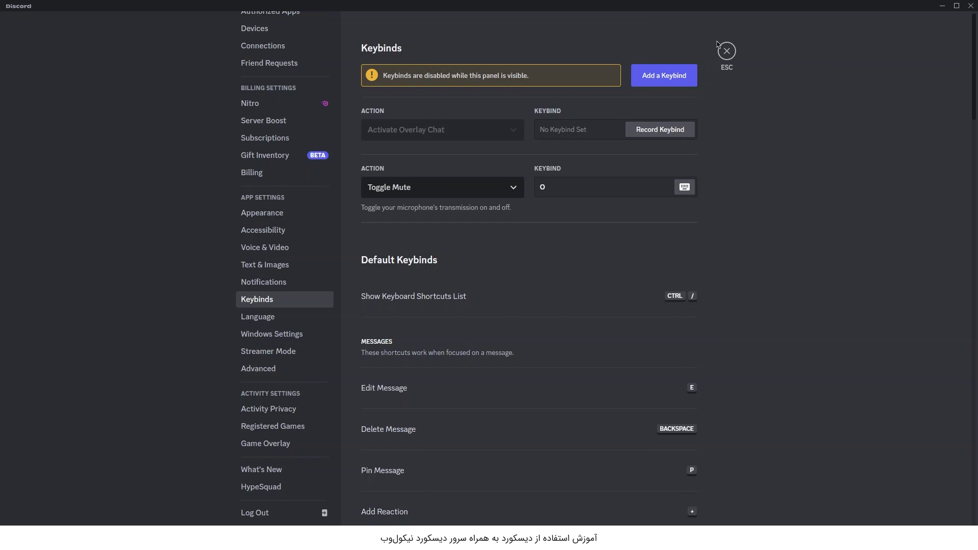
left_click(732, 51)
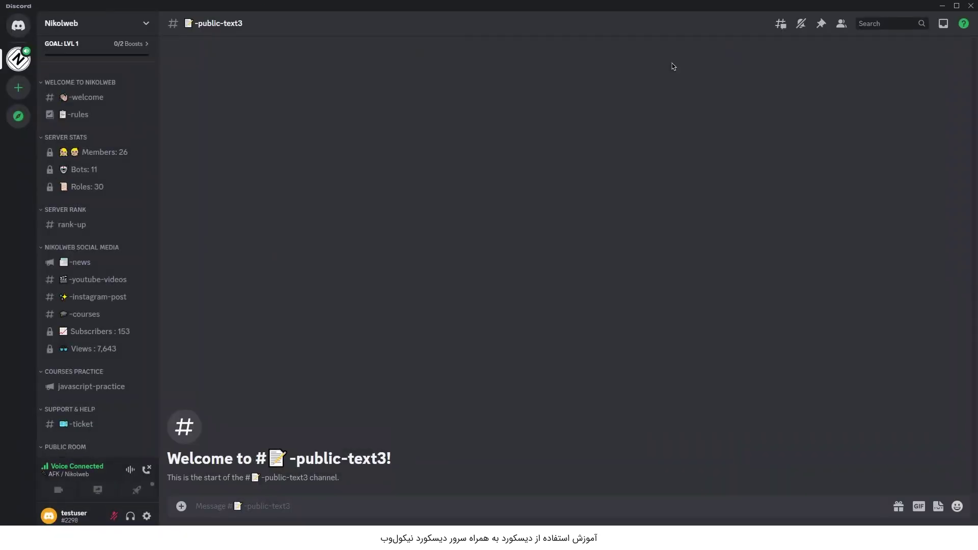
- Join the Public-voice channel and test toggling the microphone mute with the keyboard, clearing any stray text from the message box
scroll(97, 285, "down", 5)
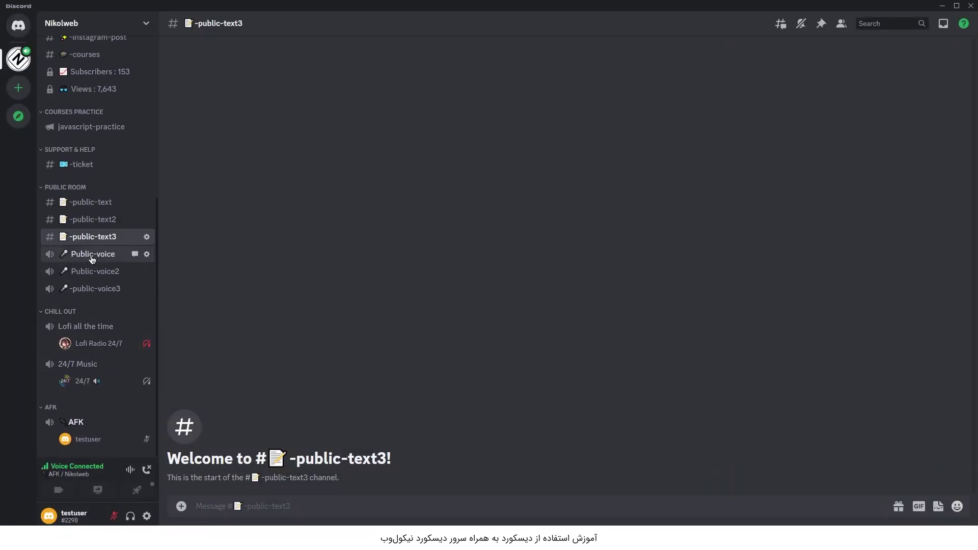
left_click(60, 255)
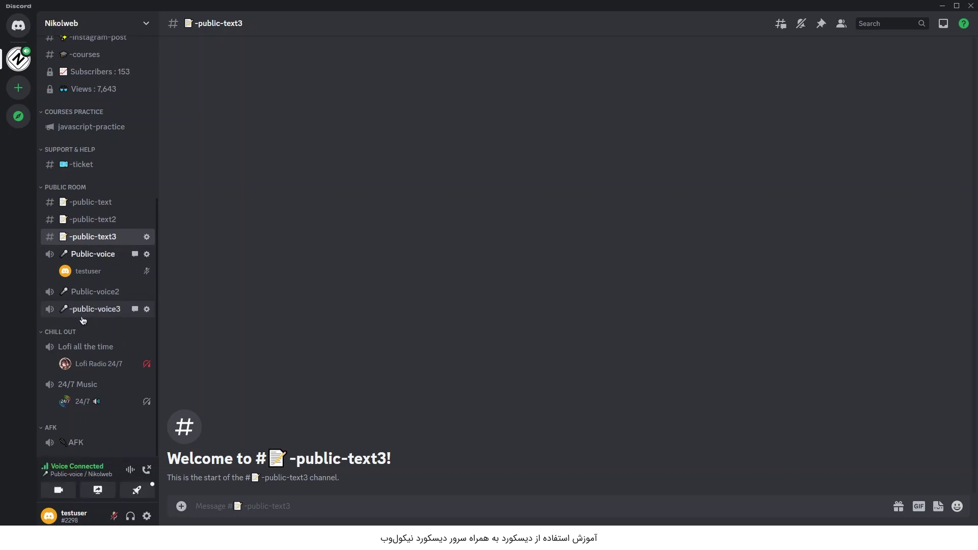
type("ع")
key("ctrl+shift+m")
type("خخخ")
key("ctrl+shift+m")
type("خ")
key("ctrl+shift+m")
key("ctrl+a")
key("BackSpace")
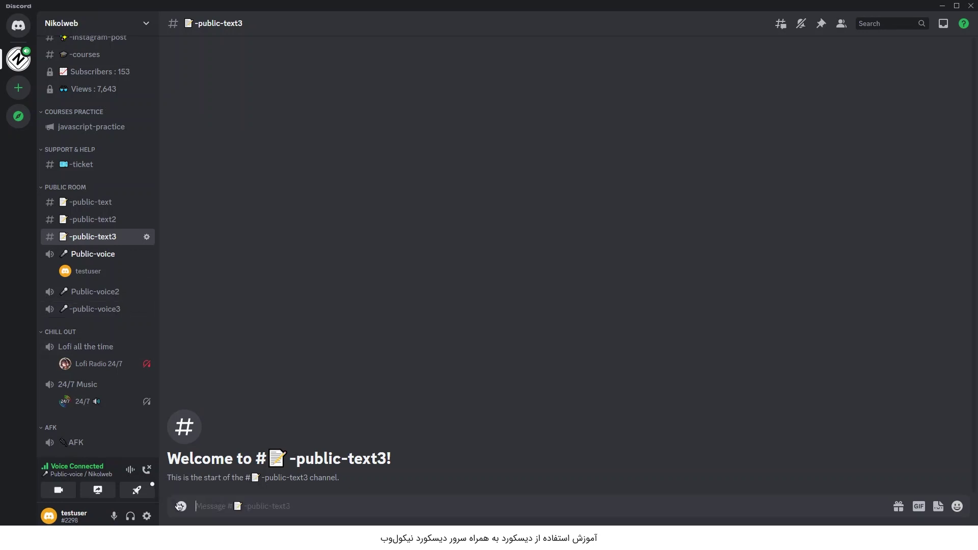
- Disconnect from the Public-voice channel and look through Nikolweb's full channel list
left_click(149, 470)
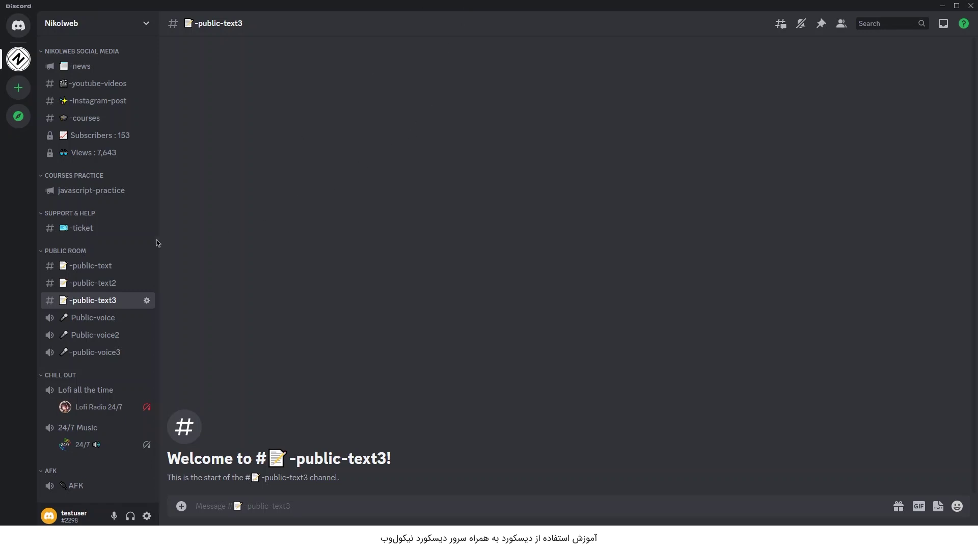
scroll(153, 244, "up", 3)
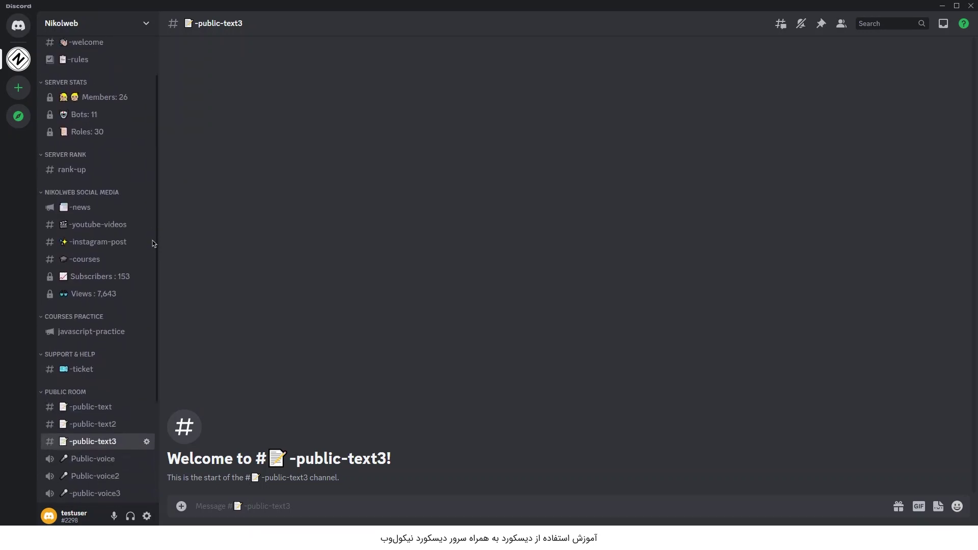
scroll(153, 243, "down", 3)
scroll(153, 243, "up", 4)
scroll(153, 244, "down", 4)
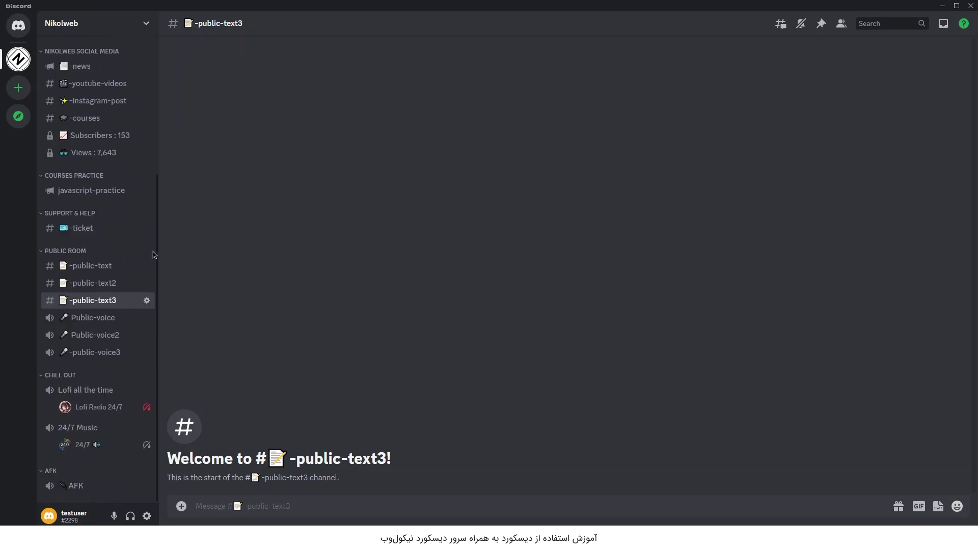
scroll(150, 256, "up", 4)
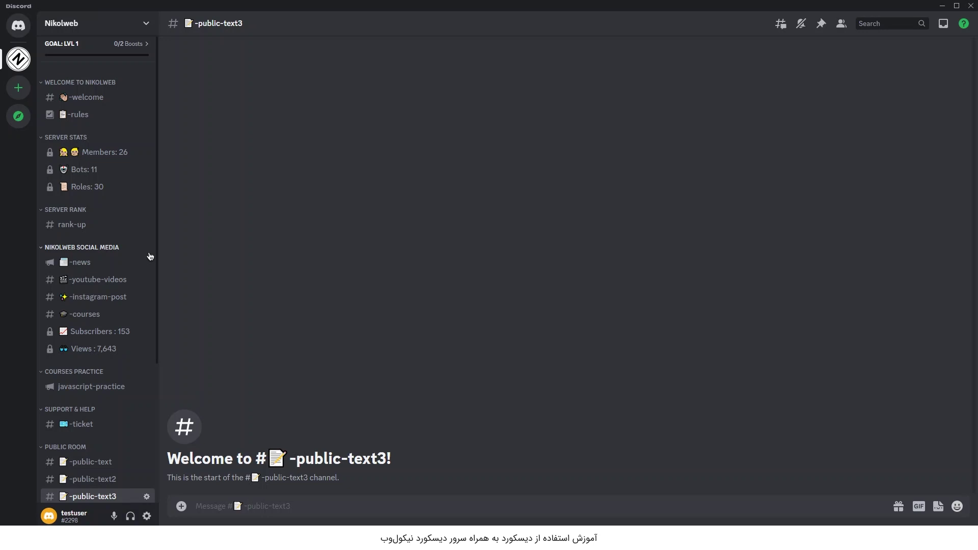
- Show the server's member list and review its role groups, bots and offline members
left_click(841, 24)
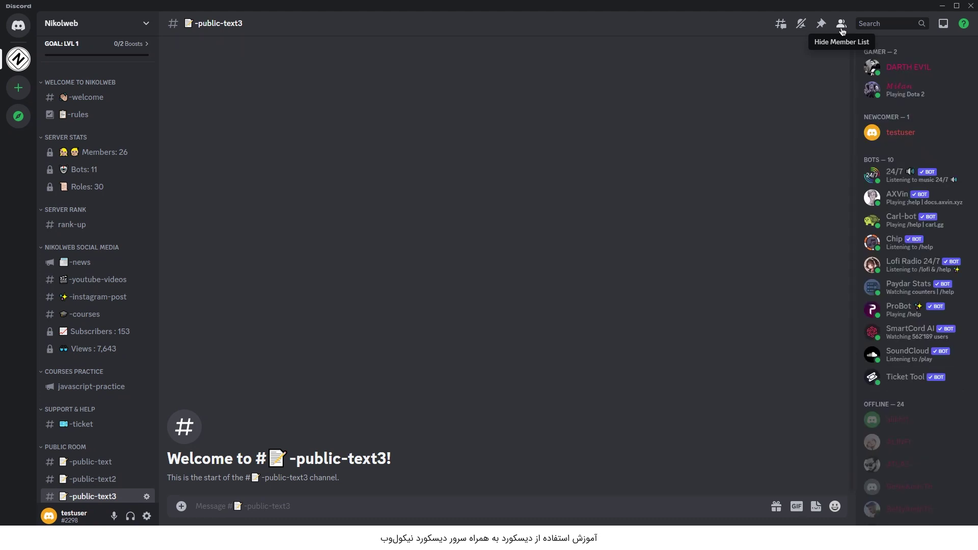
scroll(947, 186, "down", 4)
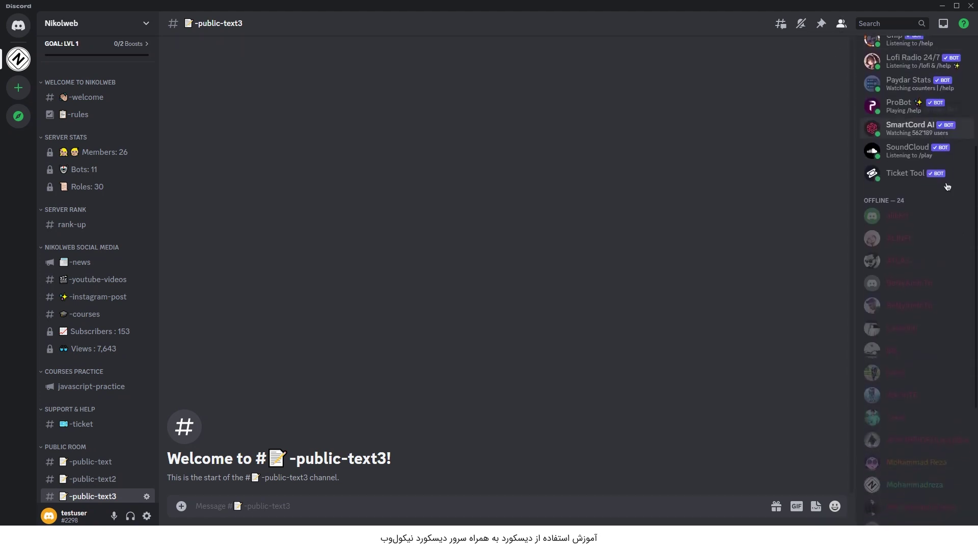
scroll(943, 275, "down", 4)
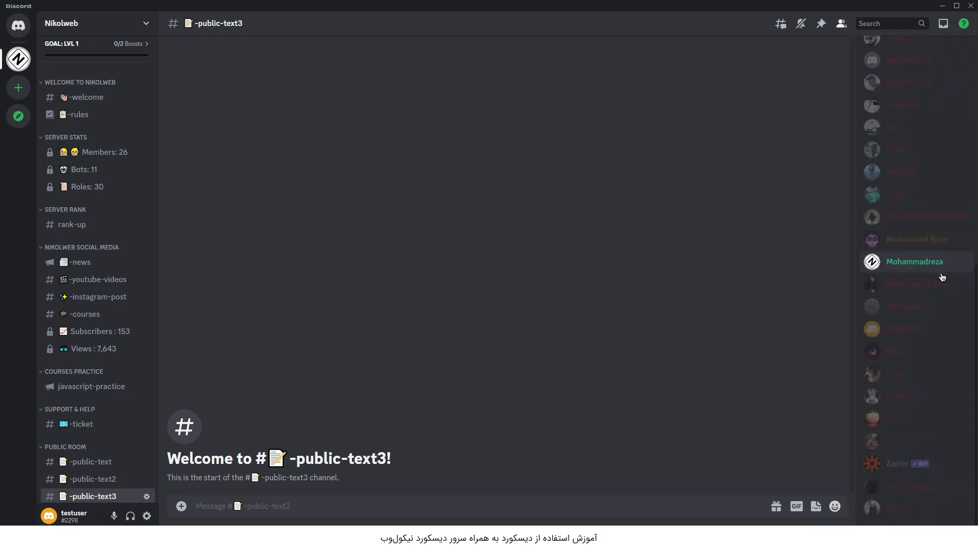
scroll(944, 358, "up", 5)
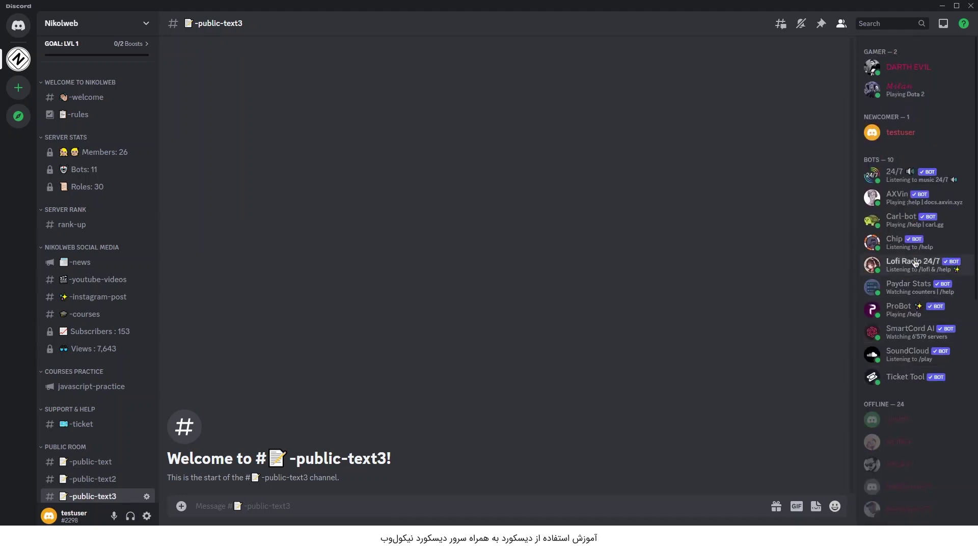
scroll(899, 239, "down", 4)
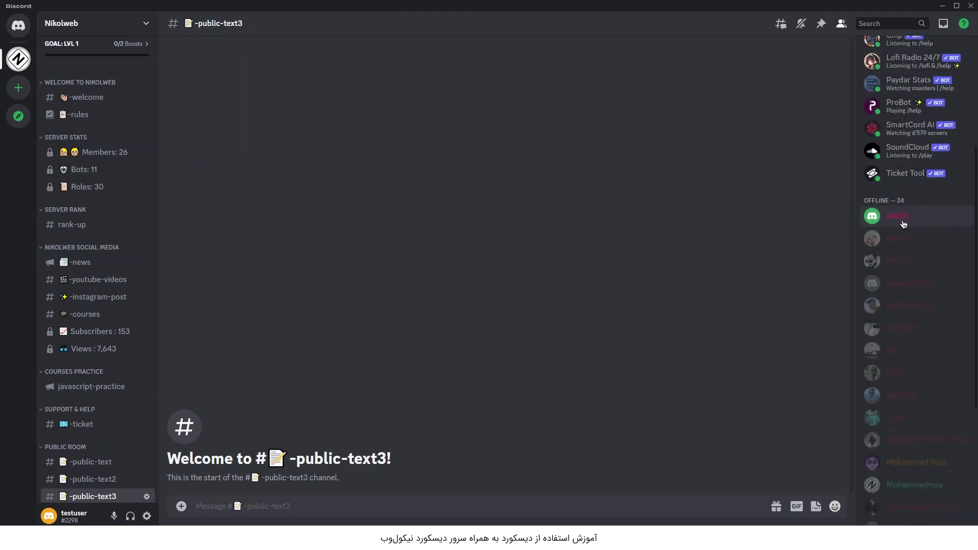
scroll(898, 228, "up", 4)
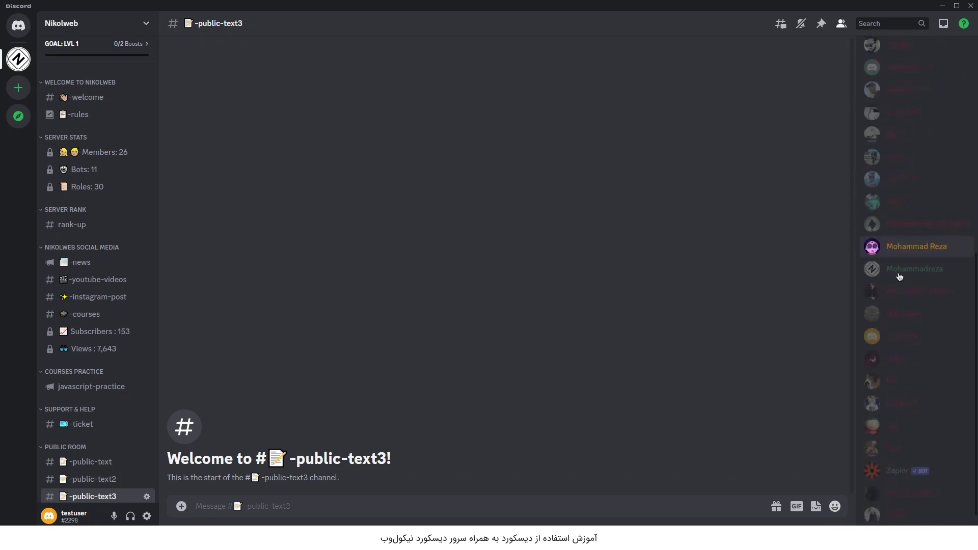